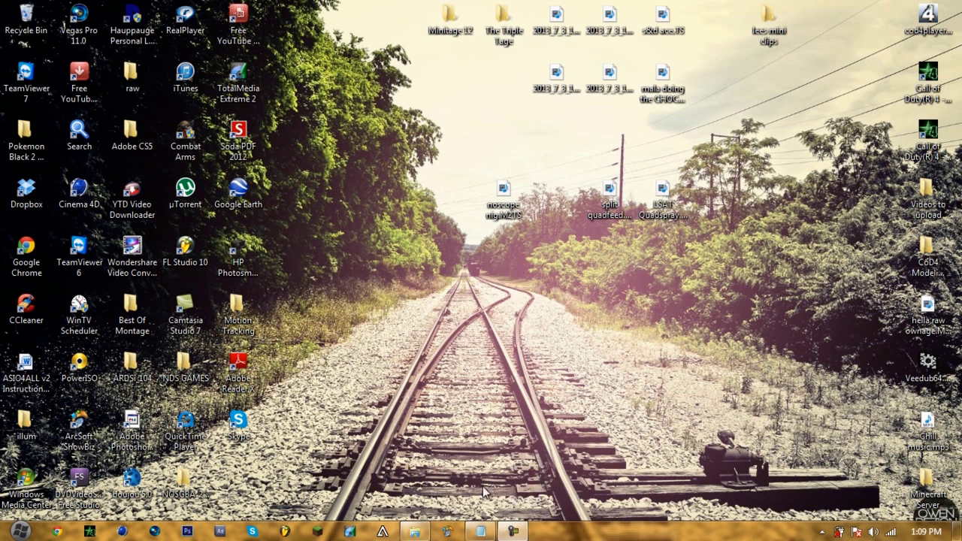
Close the File Explorer window that is already open
click(415, 533)
click(414, 532)
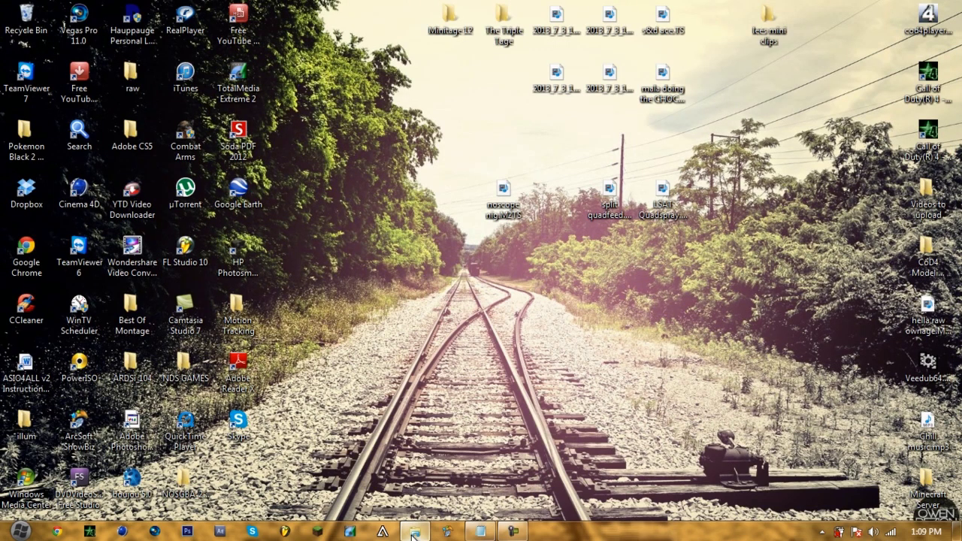
right_click(418, 533)
click(426, 498)
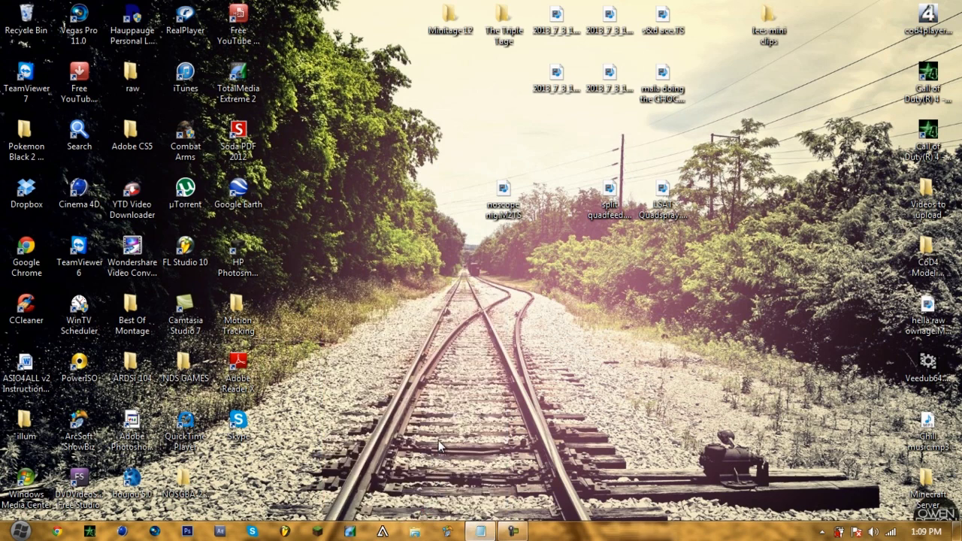
Open the folder C:\Program Files (x86)\Activision\Call of Duty 4 - Modern Warfare\main in a new File Explorer window
click(21, 532)
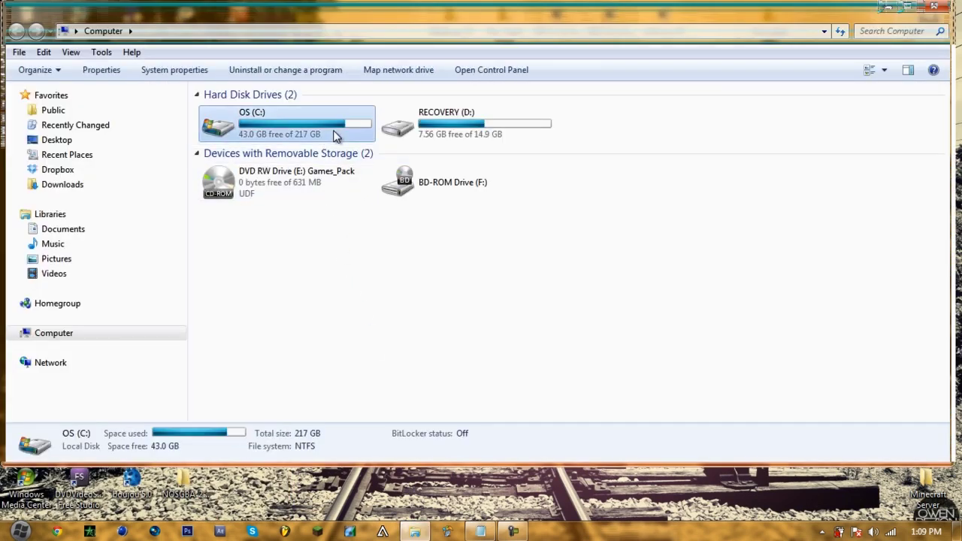
click(101, 333)
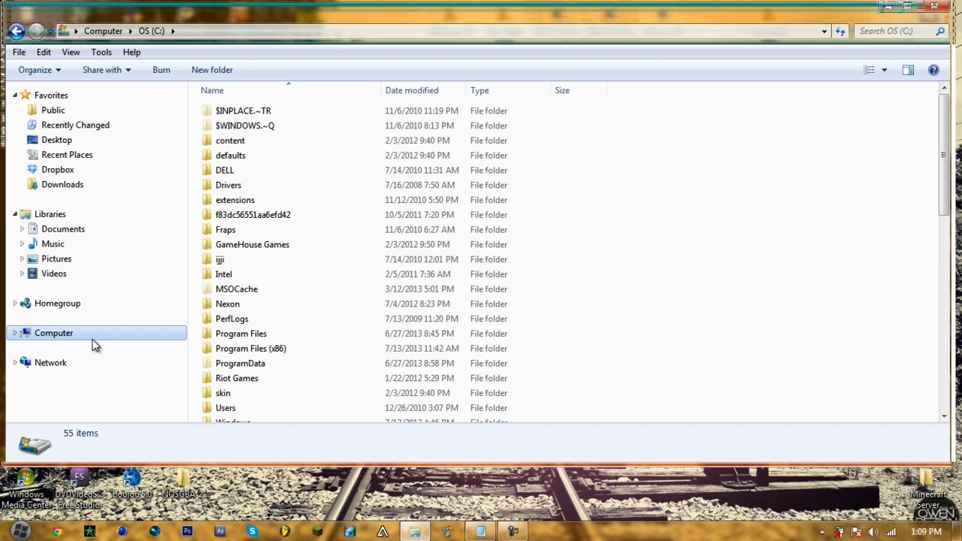
double_click(275, 119)
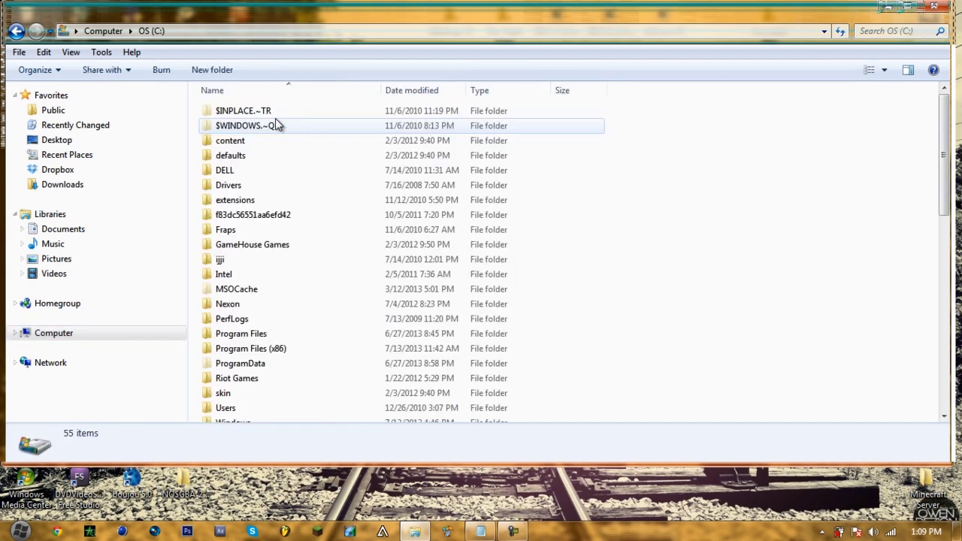
double_click(265, 350)
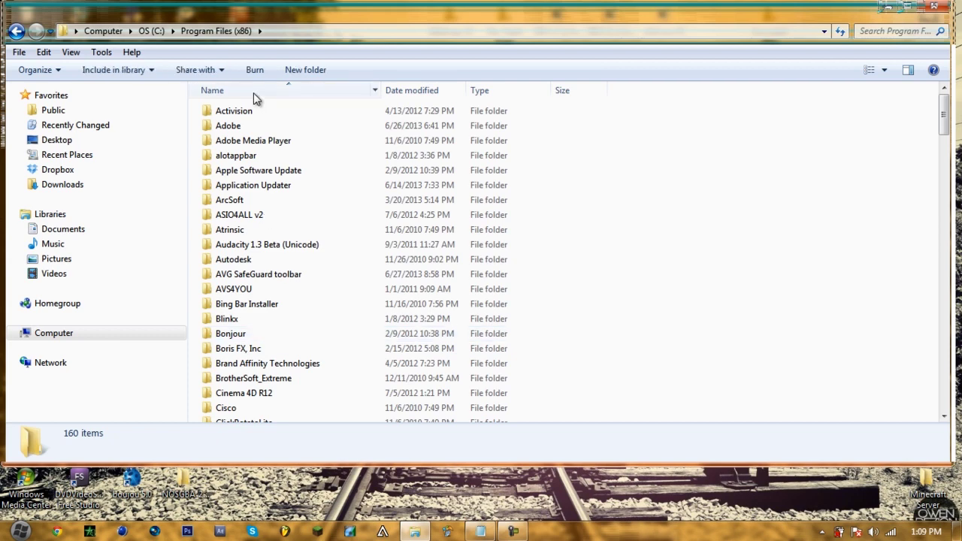
double_click(248, 113)
double_click(248, 113)
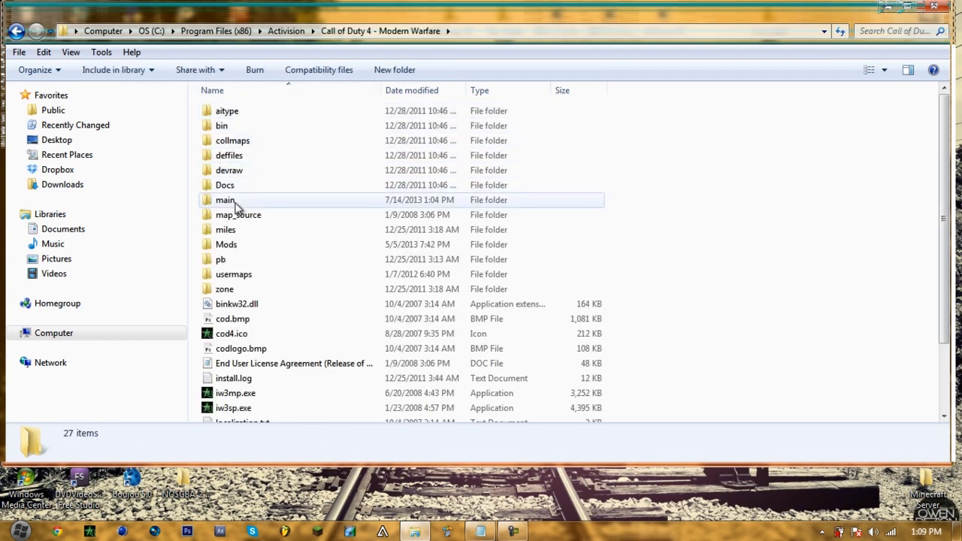
double_click(226, 200)
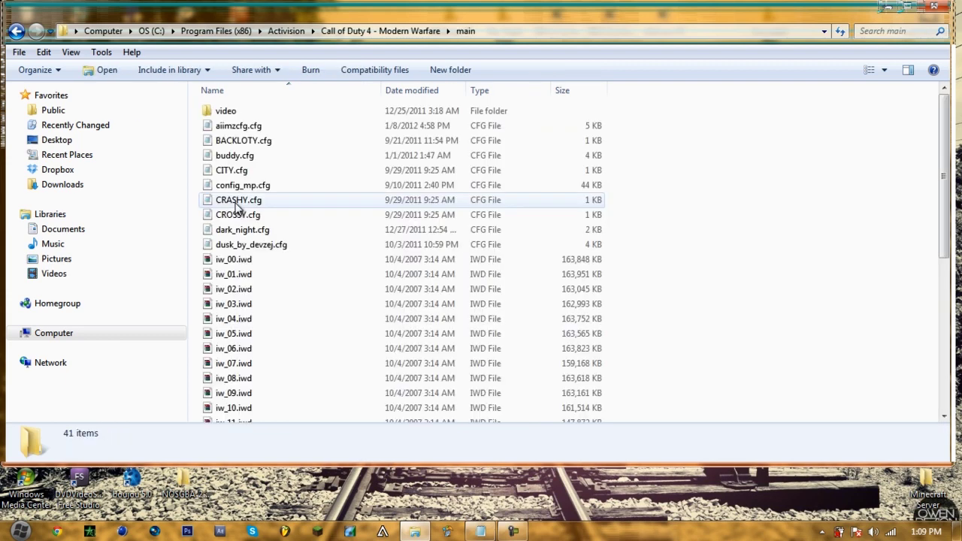
Select the archives iw_00.iwd through iw_06.iwd to review the range, and clear the selection
scroll(294, 241, down, 2)
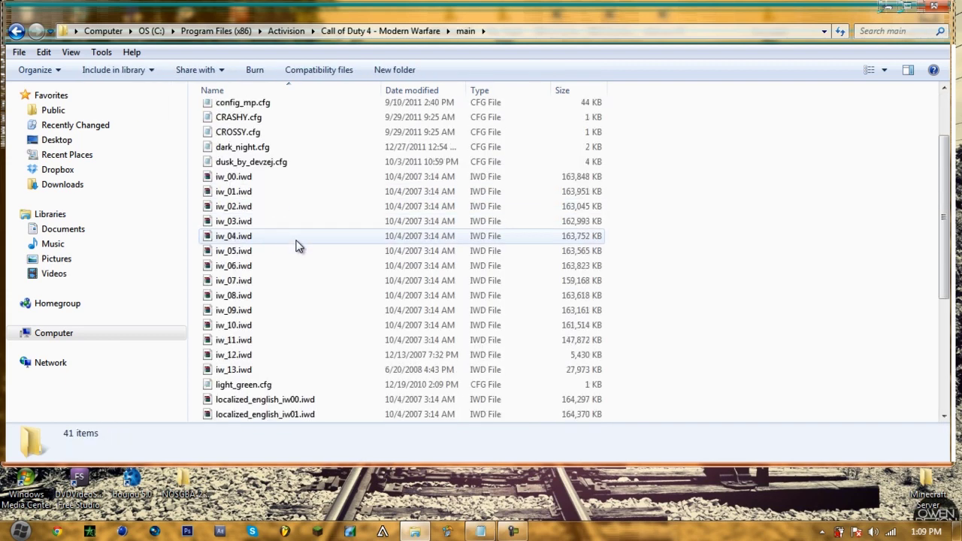
click(254, 265)
shift+click(256, 177)
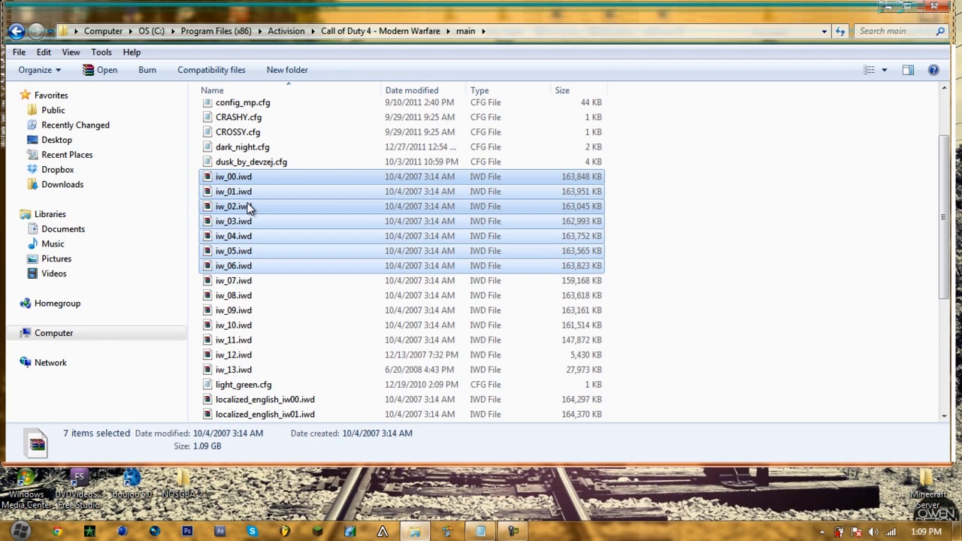
click(716, 169)
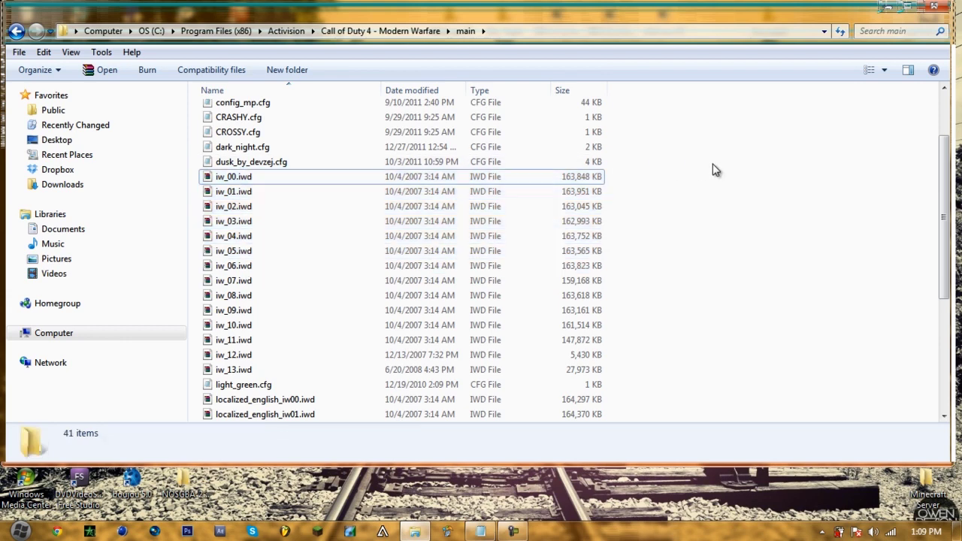
Switch to the Notepad note and copy its second line, the file name localized_english_aa.iwd
click(477, 532)
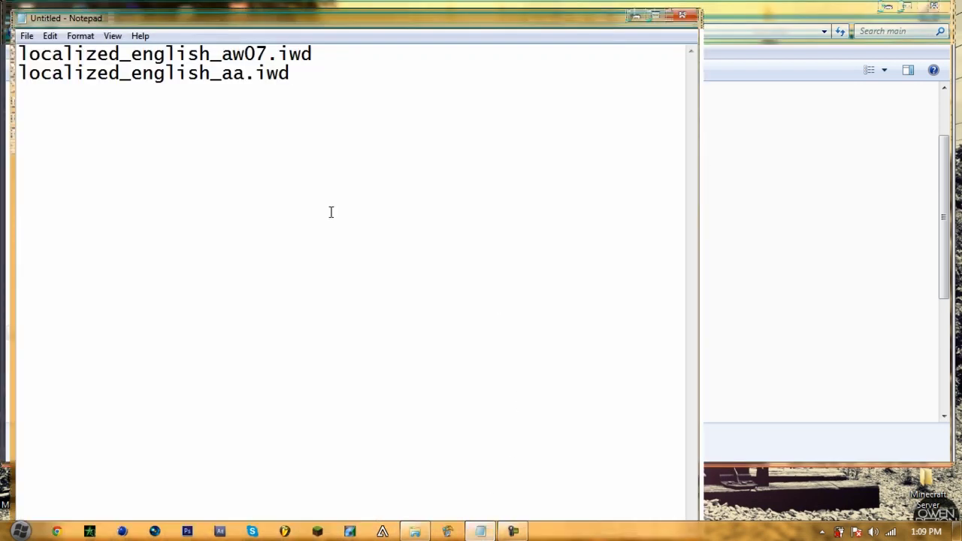
drag(299, 76, 24, 90)
key(ctrl+c)
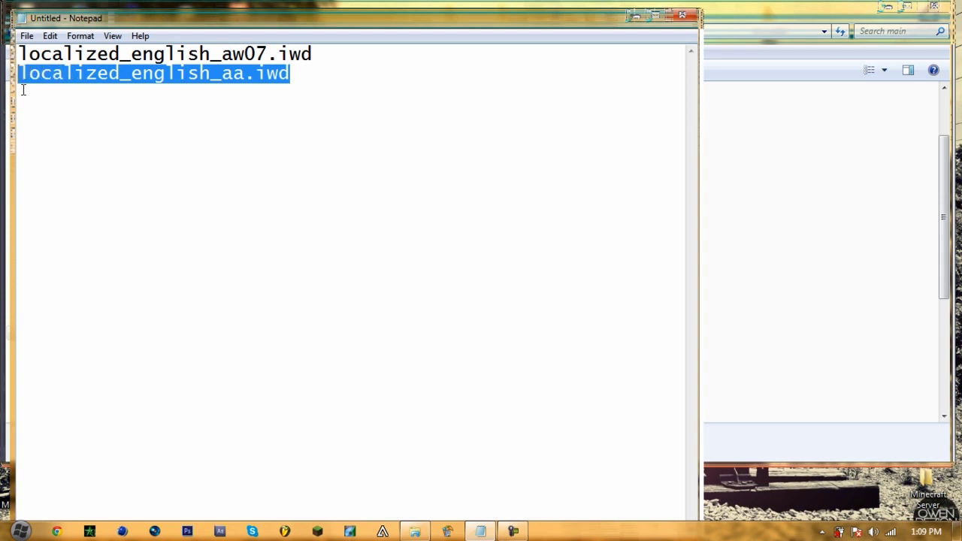
Switch back to the main folder in File Explorer and rename iw_00.iwd as localized_english_aa.iwd with a single .iwd extension
click(782, 220)
click(227, 180)
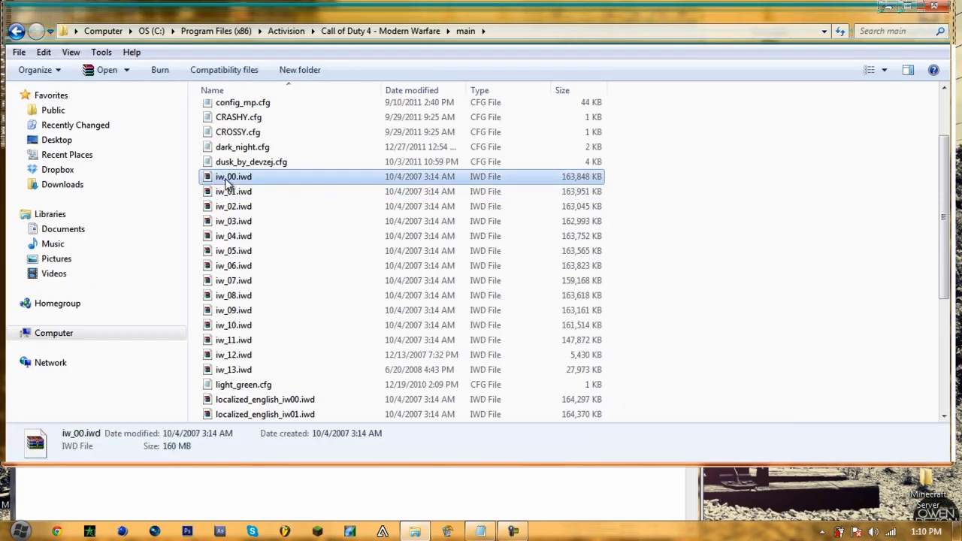
click(227, 180)
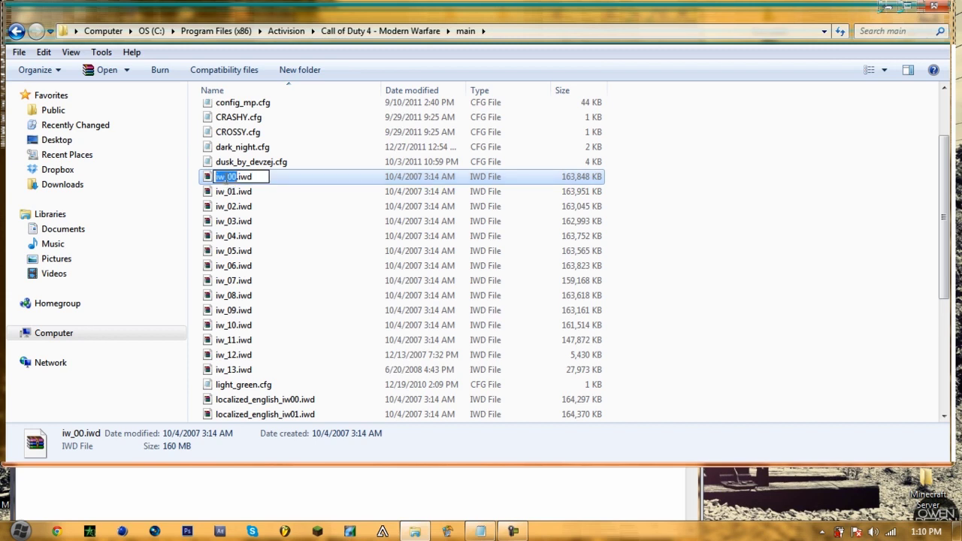
key(ctrl+v)
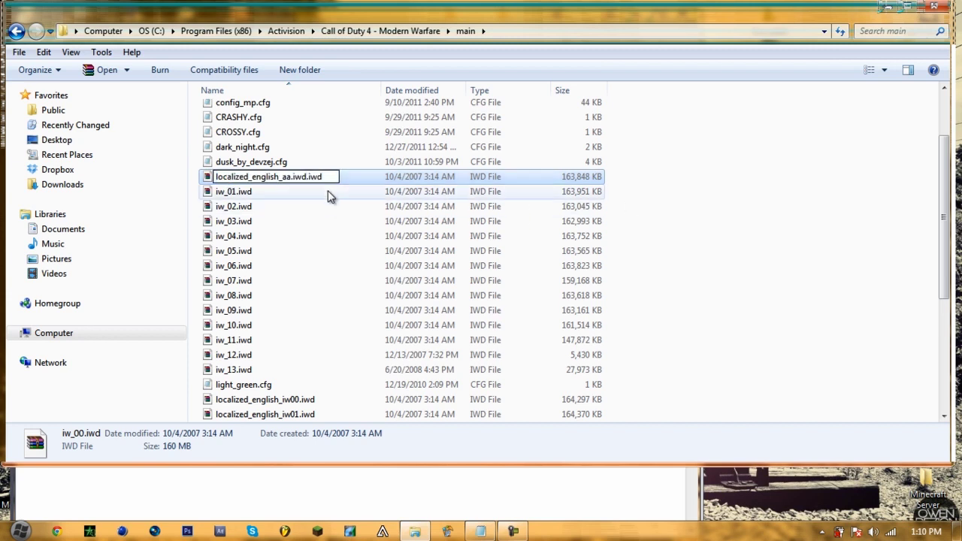
key(BackSpace)
key(BackSpace)
key(BackSpace)
key(BackSpace)
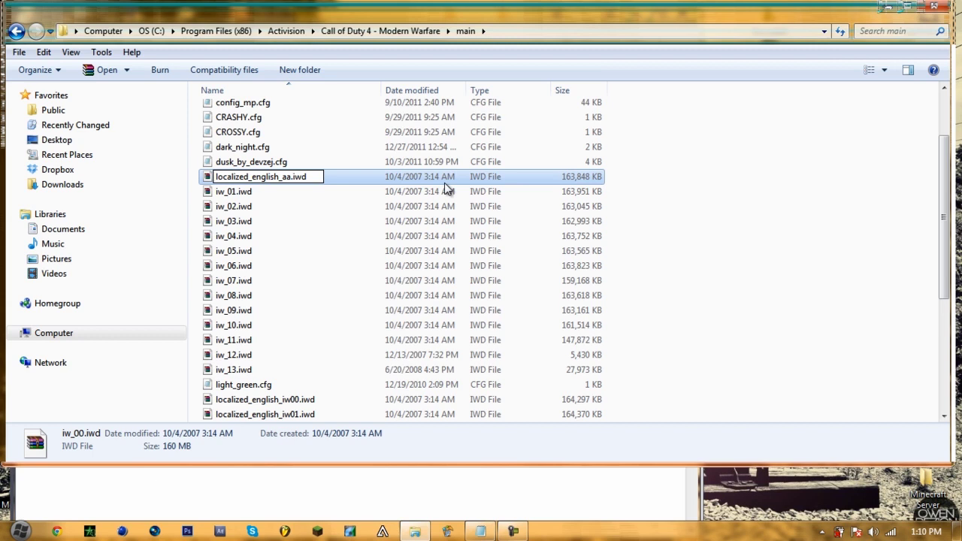
key(Return)
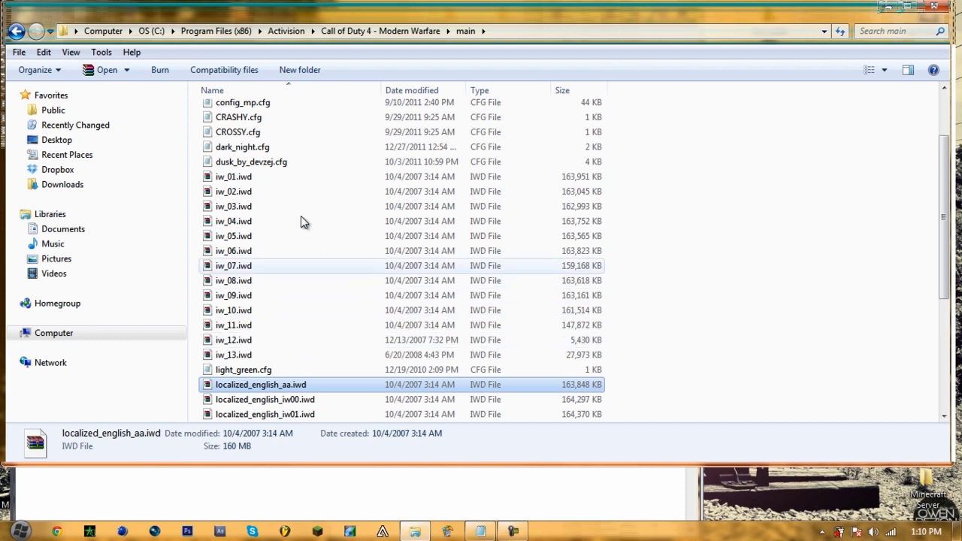
Rename iw_01.iwd as localized_english_aab.iwd, reusing the copied name
click(248, 180)
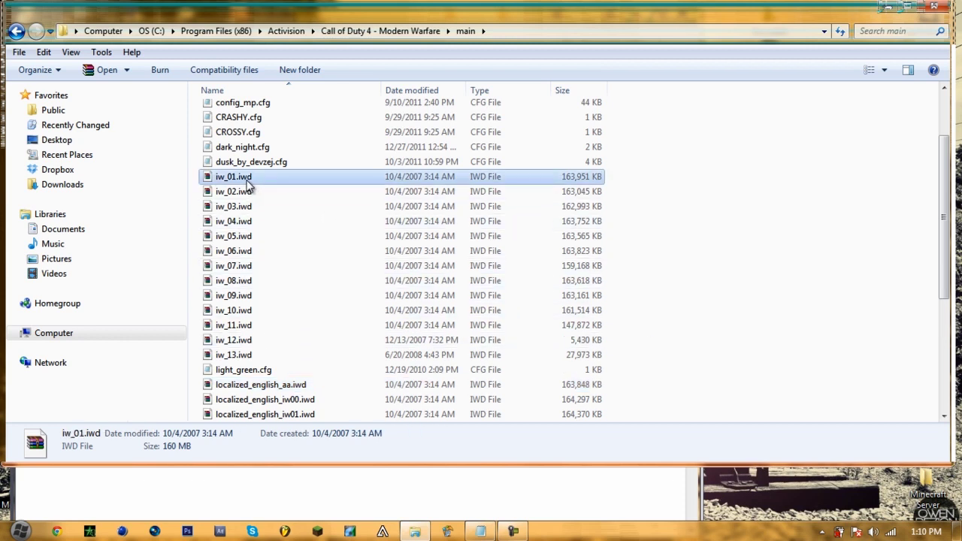
click(247, 182)
key(ctrl+v)
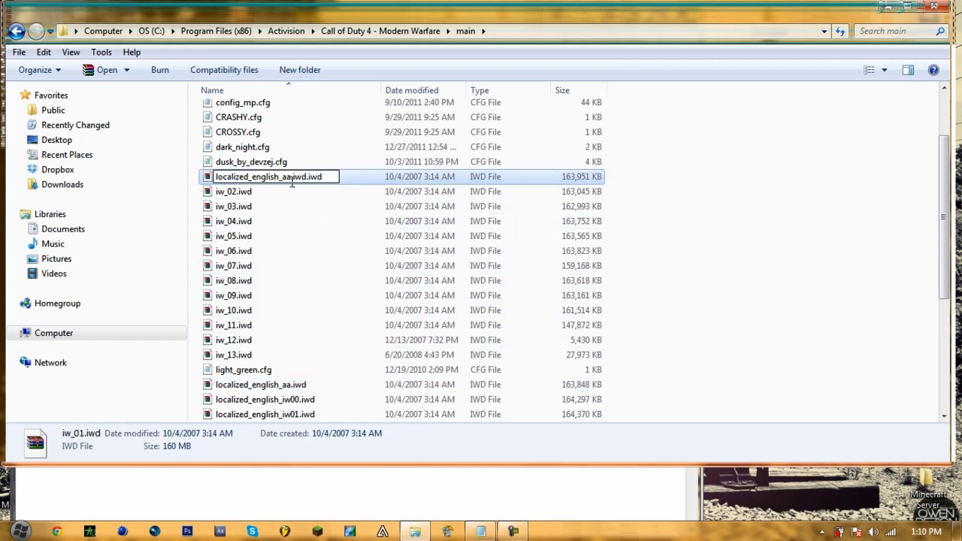
drag(293, 176, 308, 178)
key(BackSpace)
key(BackSpace)
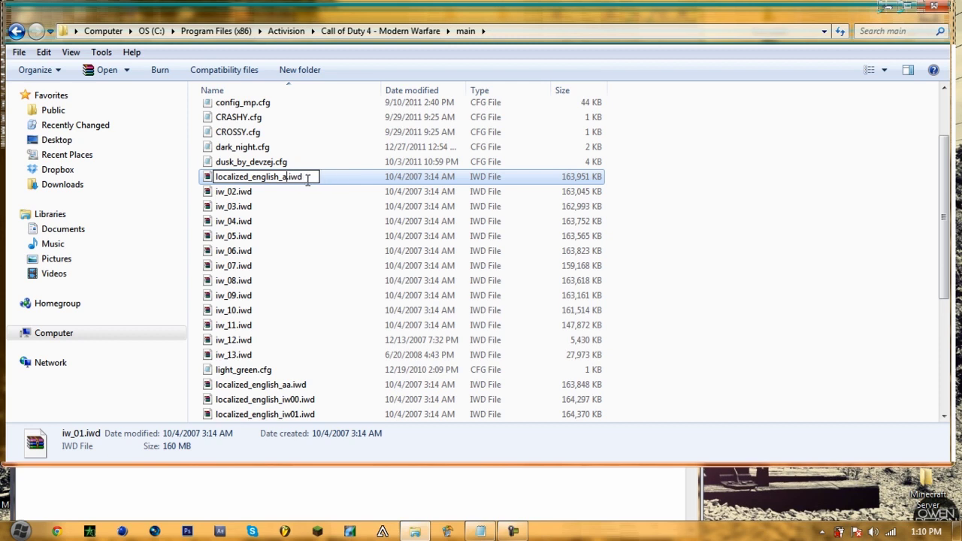
text(ab)
click(700, 220)
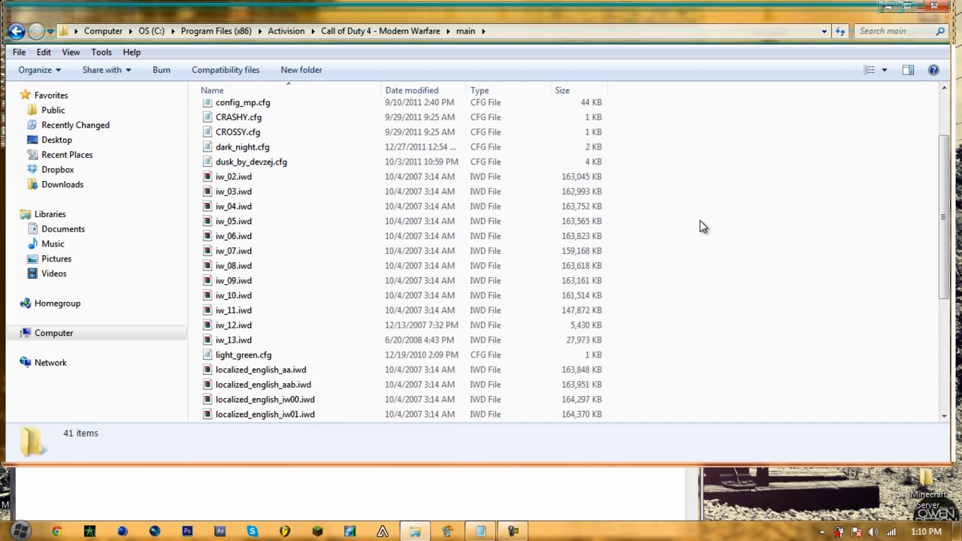
Rename iw_02.iwd as localized_english_aac.iwd, reusing the copied name
click(250, 185)
click(250, 179)
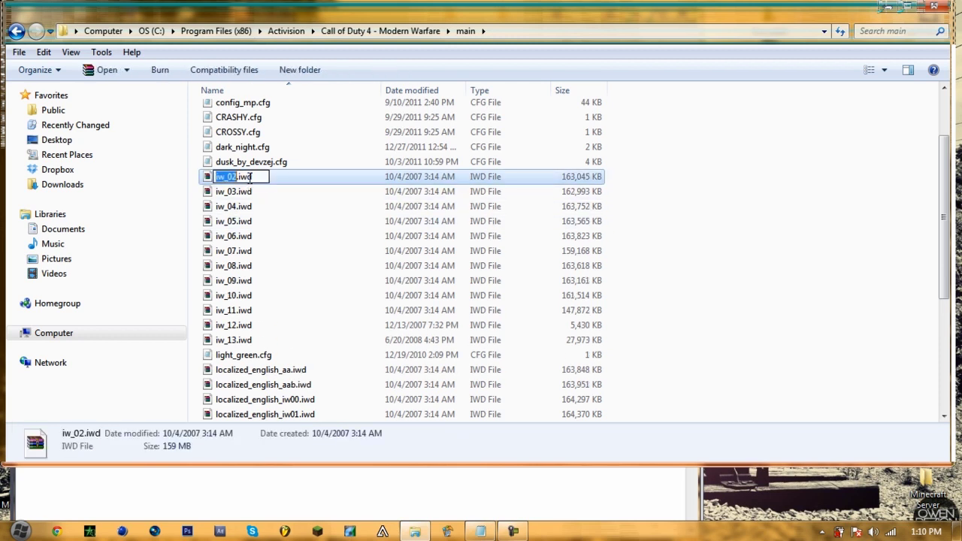
key(ctrl+v)
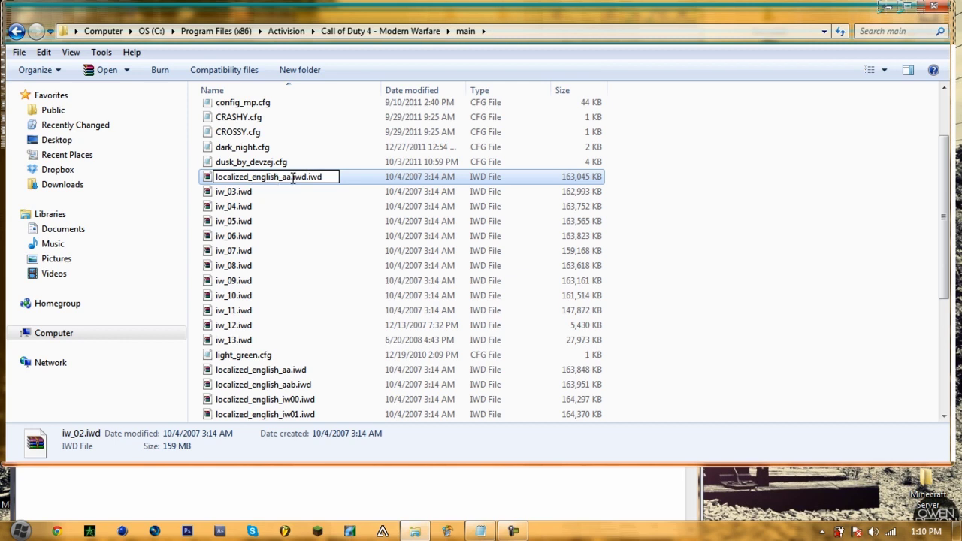
key(BackSpace)
key(BackSpace)
key(BackSpace)
key(BackSpace)
text(c)
click(683, 195)
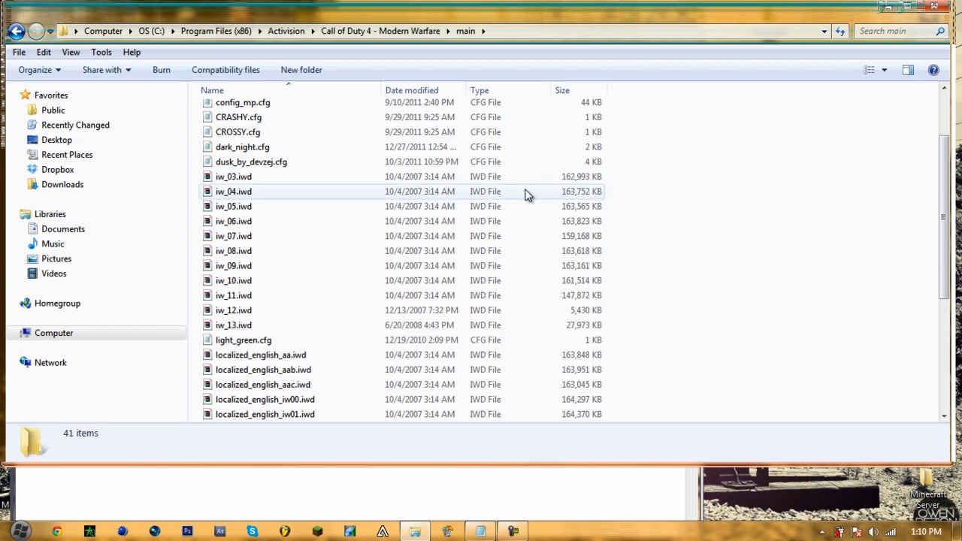
Rename iw_03.iwd as localized_english_aad.iwd, reusing the copied name
click(243, 181)
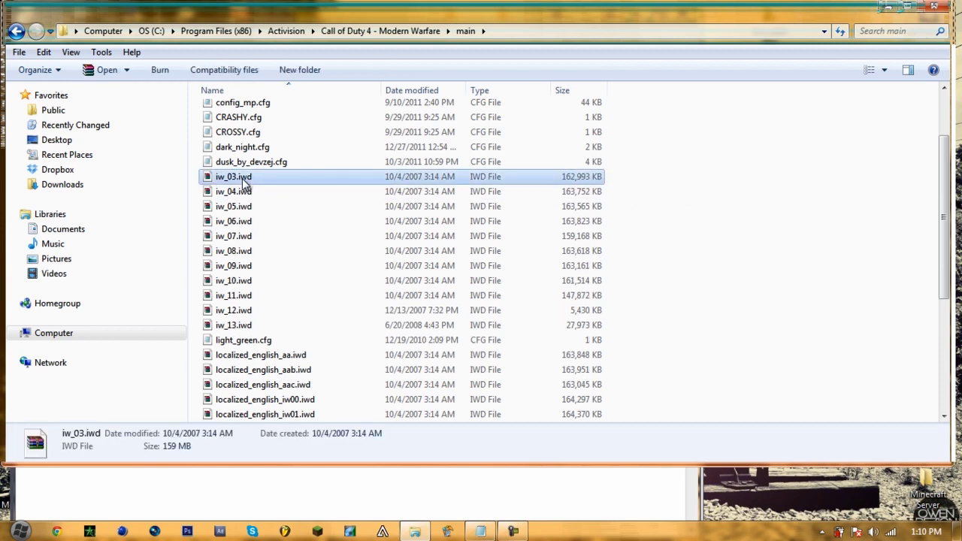
click(243, 178)
key(ctrl+v)
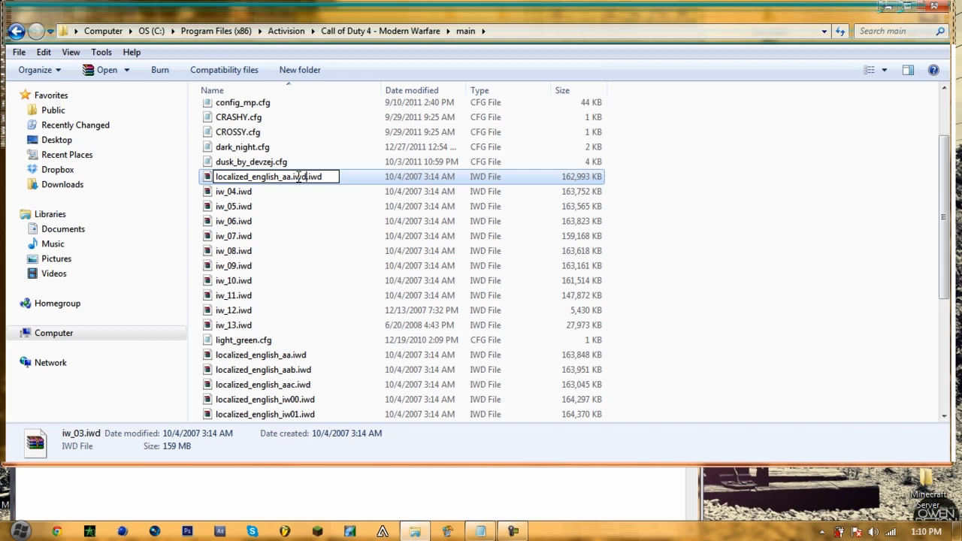
key(Left)
key(Left)
key(Left)
key(Left)
key(BackSpace)
key(BackSpace)
key(BackSpace)
key(BackSpace)
text(d)
click(675, 189)
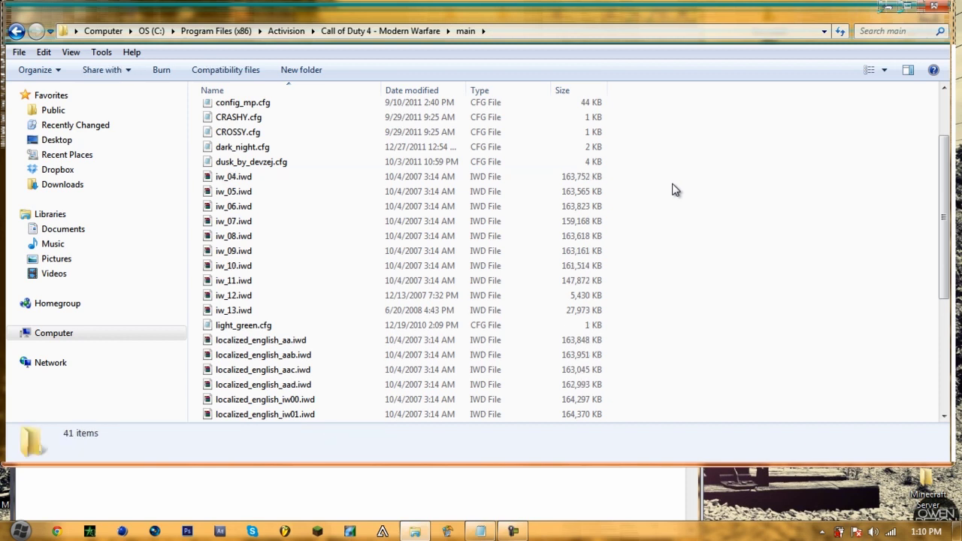
Rename iw_04.iwd as localized_english_aae.iwd, reusing the copied name
click(234, 182)
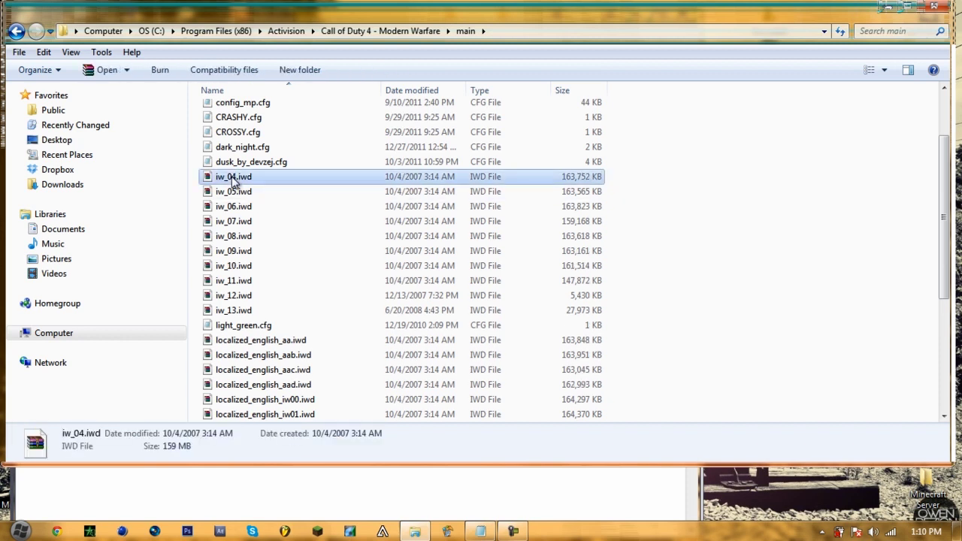
click(234, 182)
key(ctrl+v)
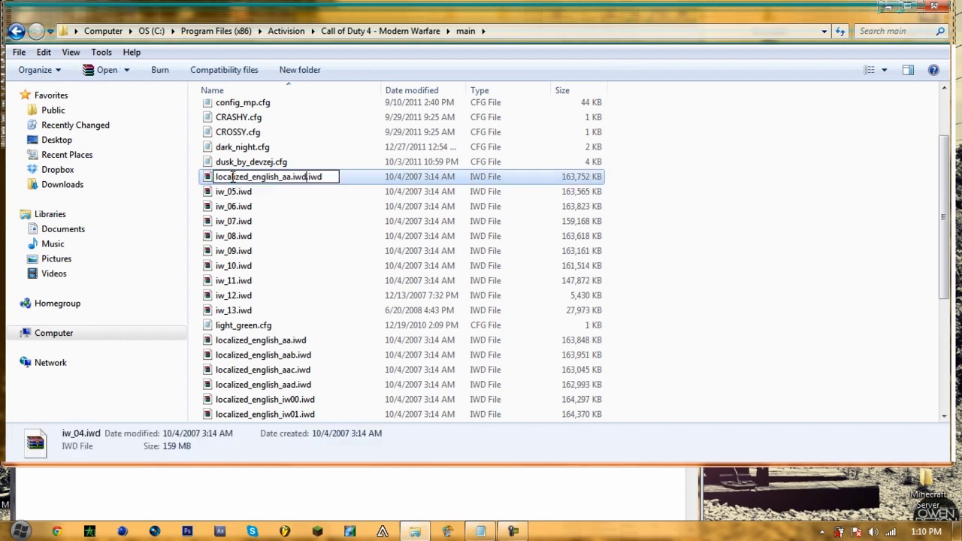
key(BackSpace)
key(BackSpace)
key(BackSpace)
key(BackSpace)
text(e)
click(655, 208)
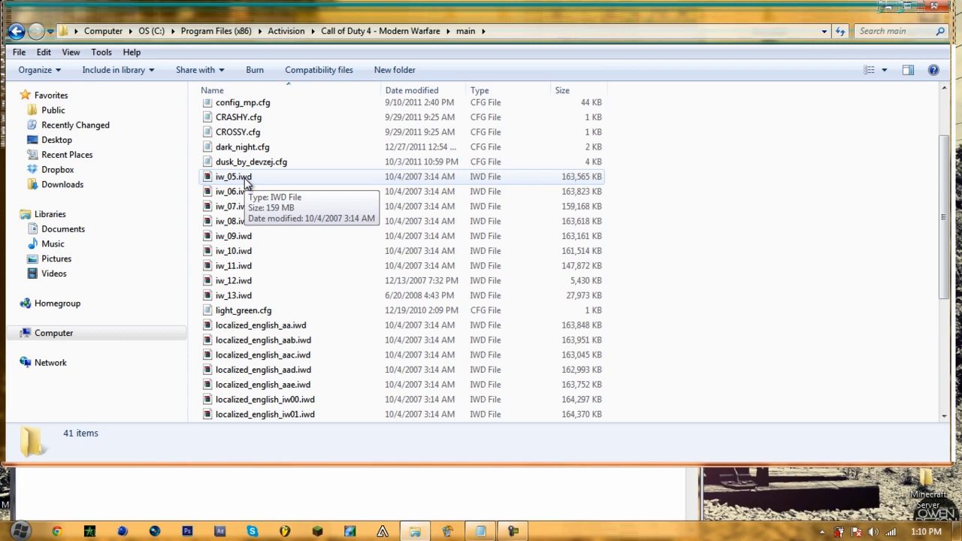
click(248, 179)
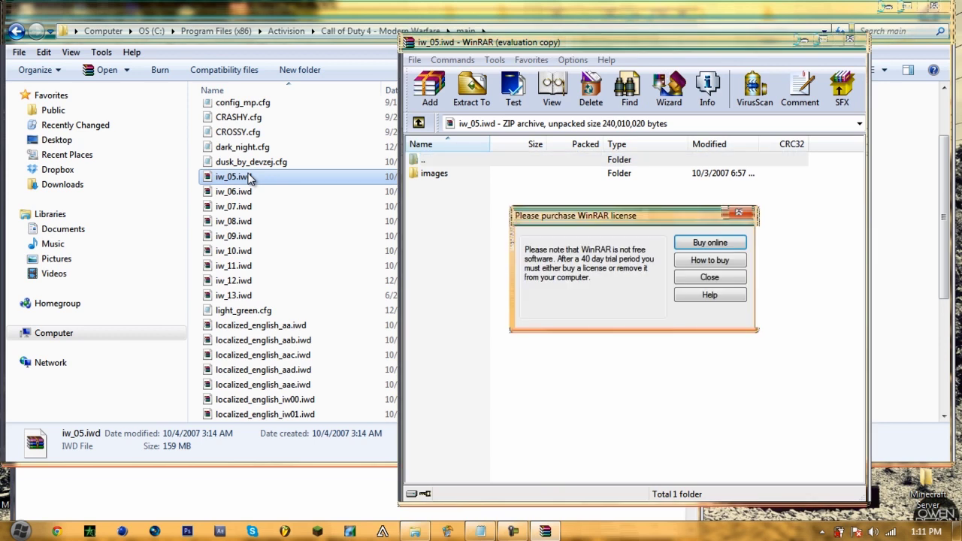
click(709, 278)
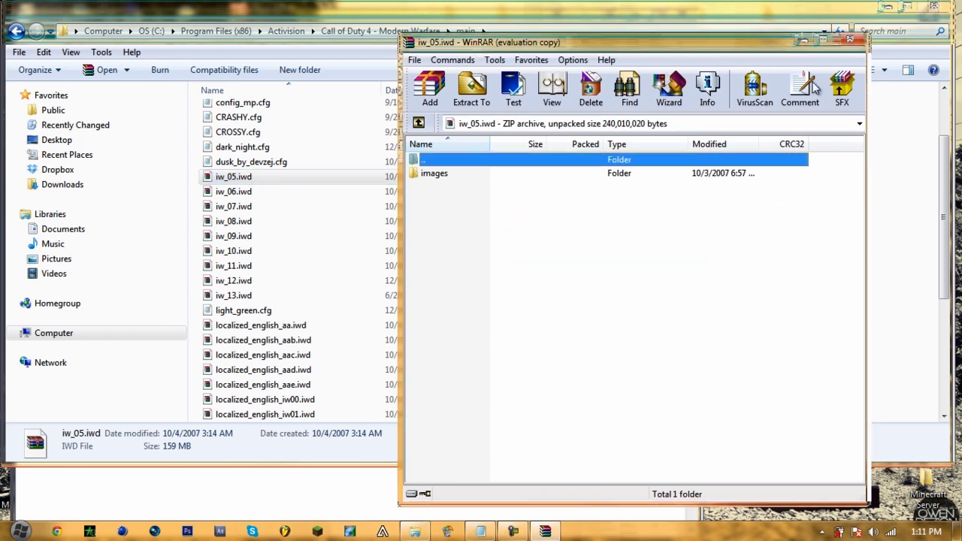
click(857, 43)
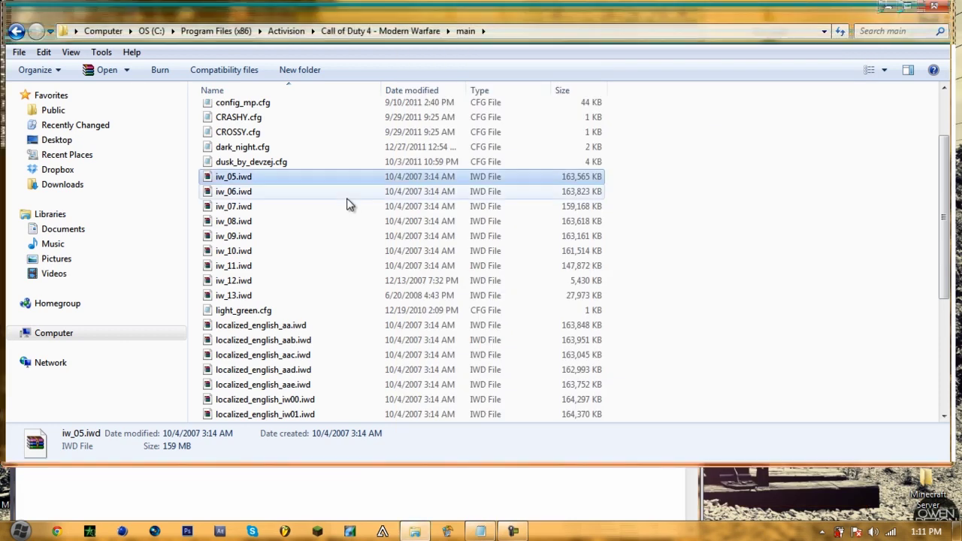
Rename iw_05.iwd as localized_english_aaf.iwd, reusing the copied name
click(231, 180)
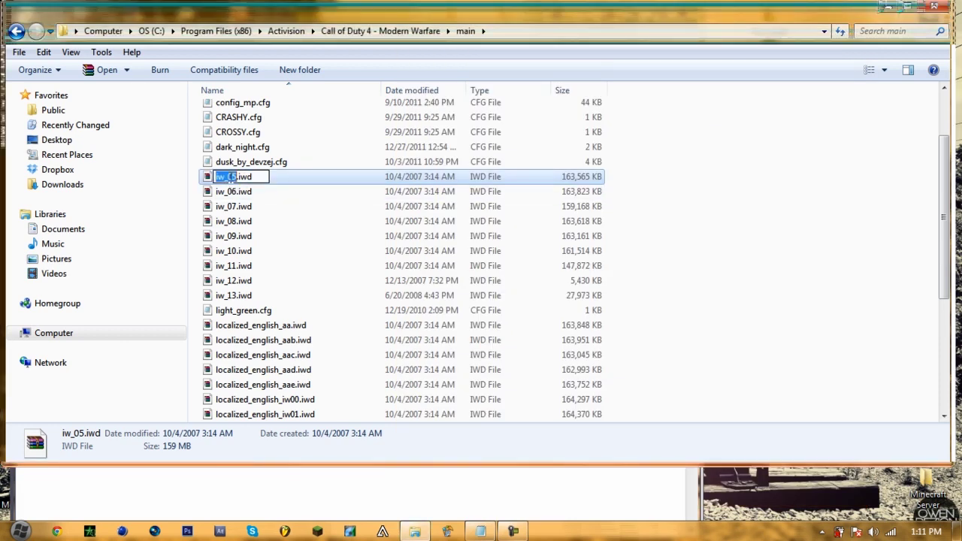
text(localized_english_aa)
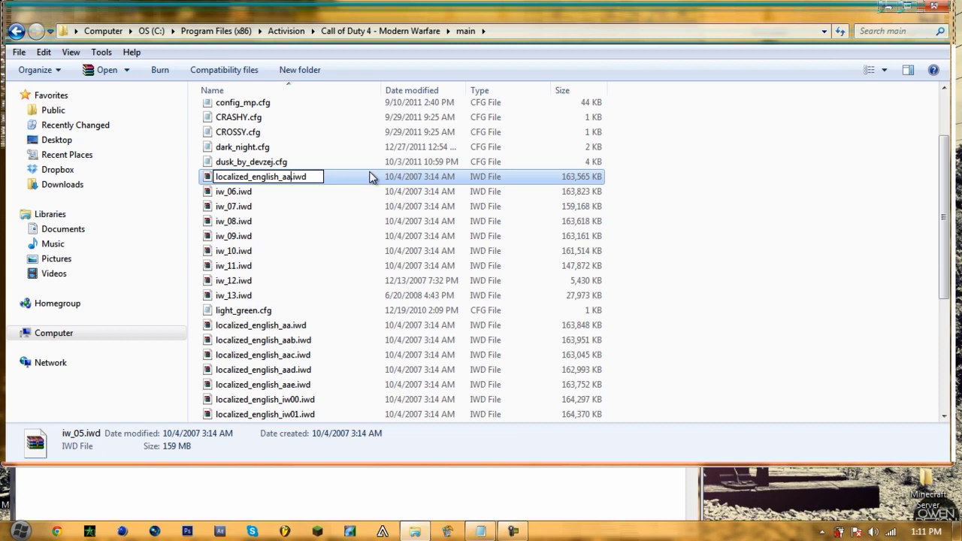
text(f)
click(686, 282)
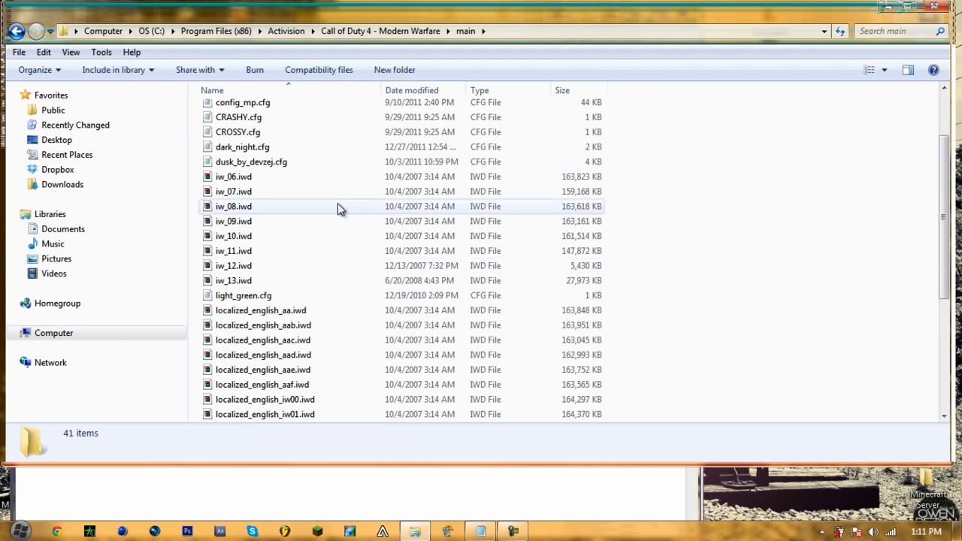
Rename iw_06.iwd as localized_english_aag.iwd, removing the duplicate extension from the pasted name
click(234, 179)
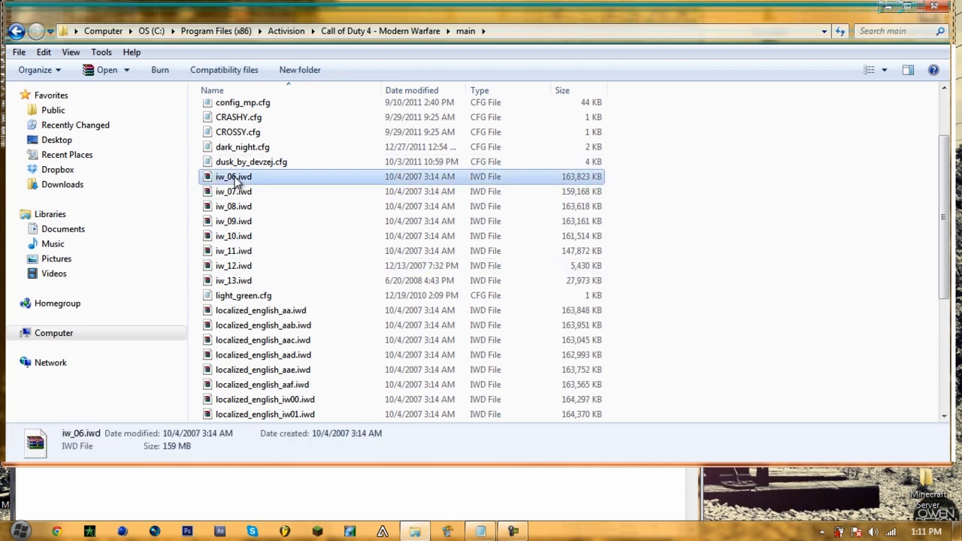
click(235, 179)
text(localized_english_aa.iwd)
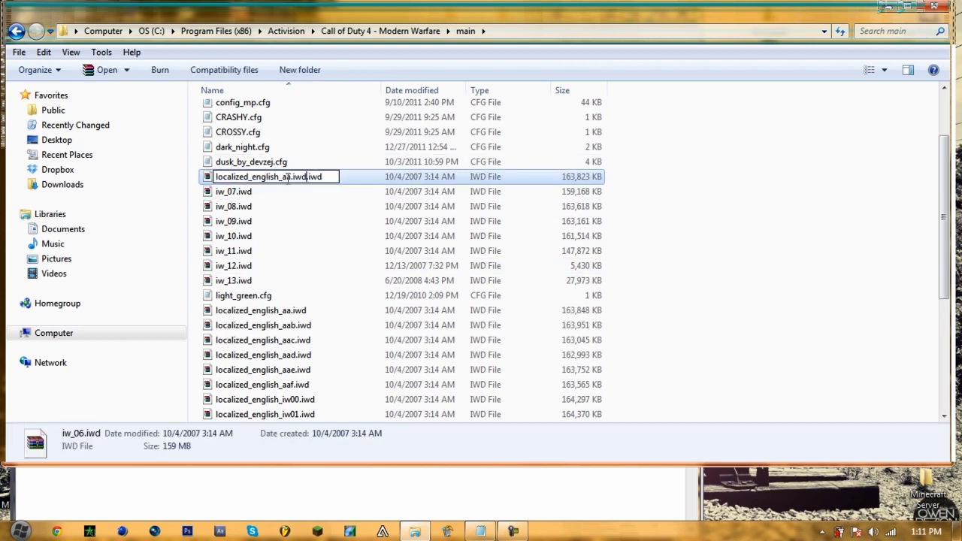
key(BackSpace)
key(BackSpace)
key(BackSpace)
key(BackSpace)
key(Escape)
key(Delete)
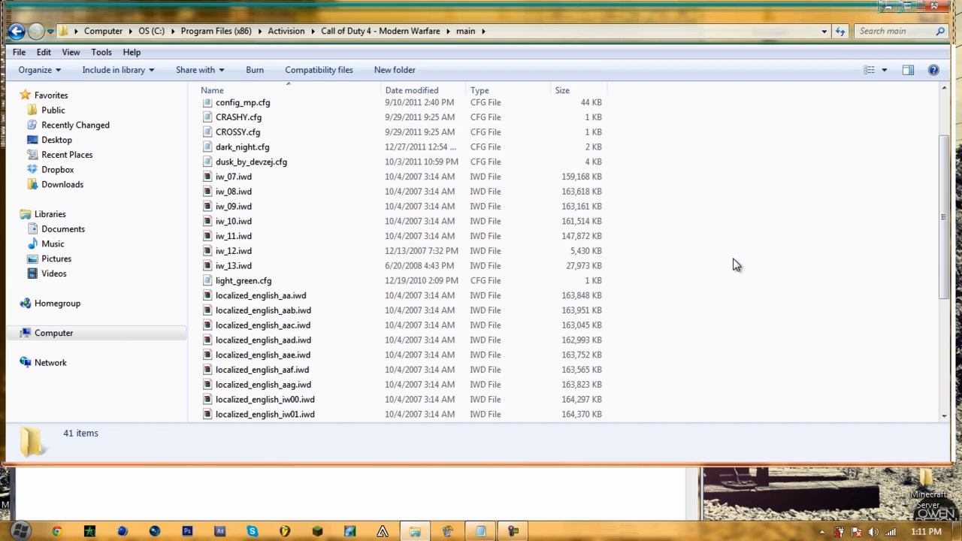
scroll(736, 265, down, 1)
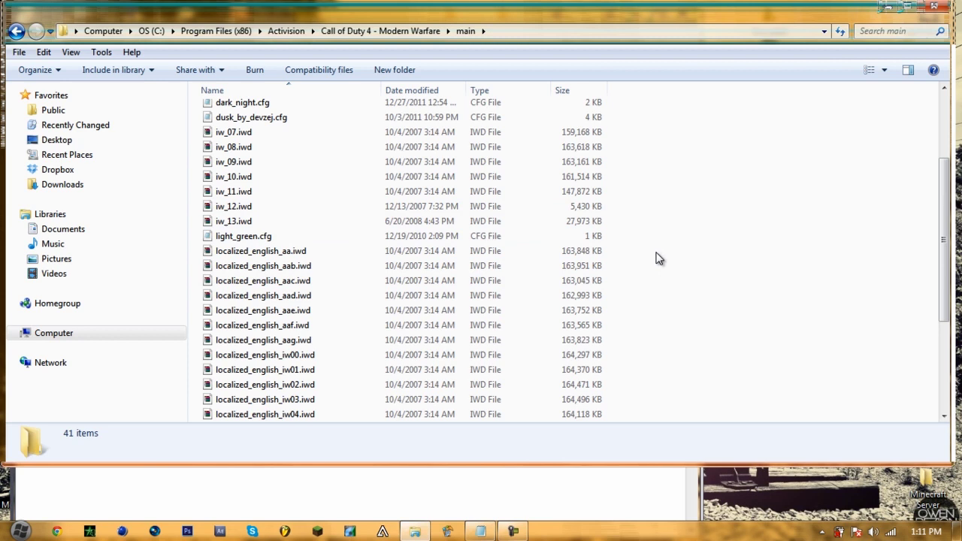
double_click(252, 134)
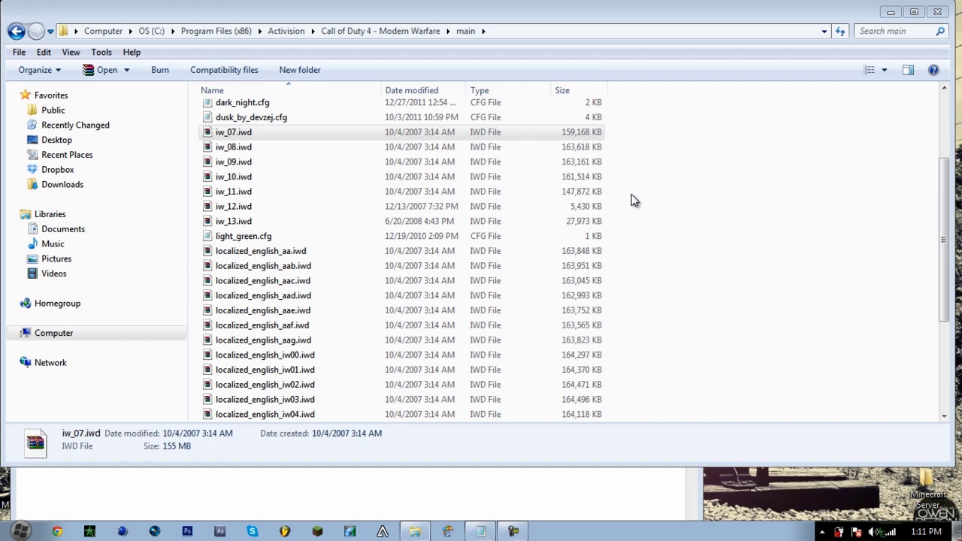
click(232, 133)
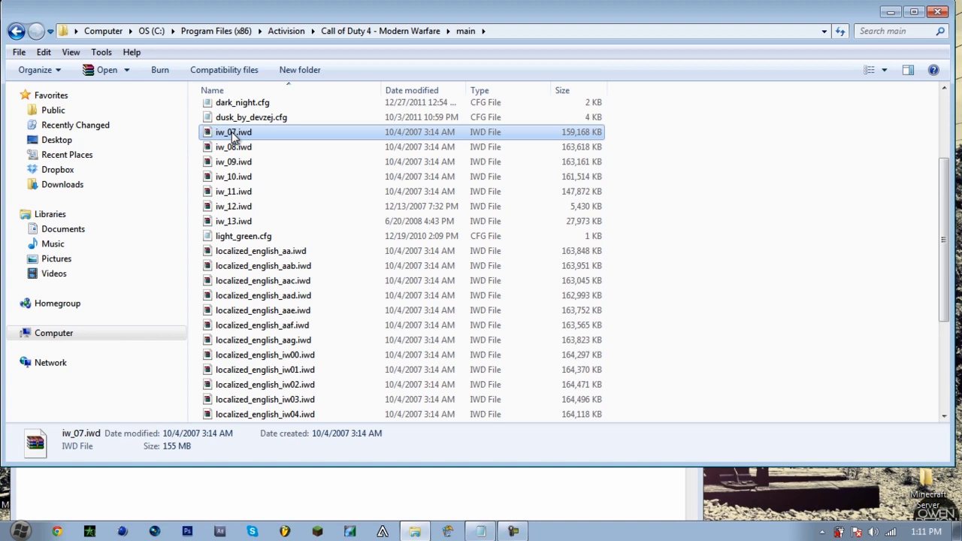
key(Delete)
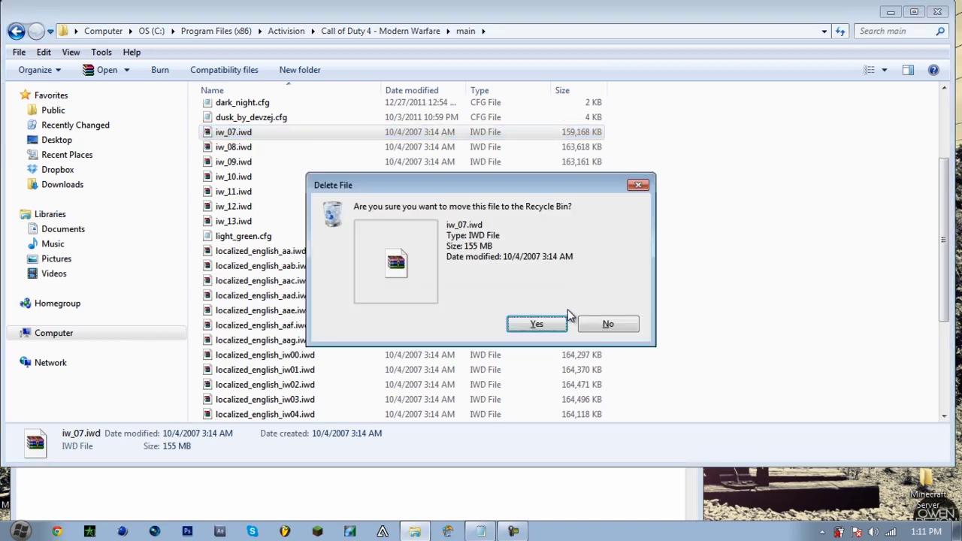
click(608, 325)
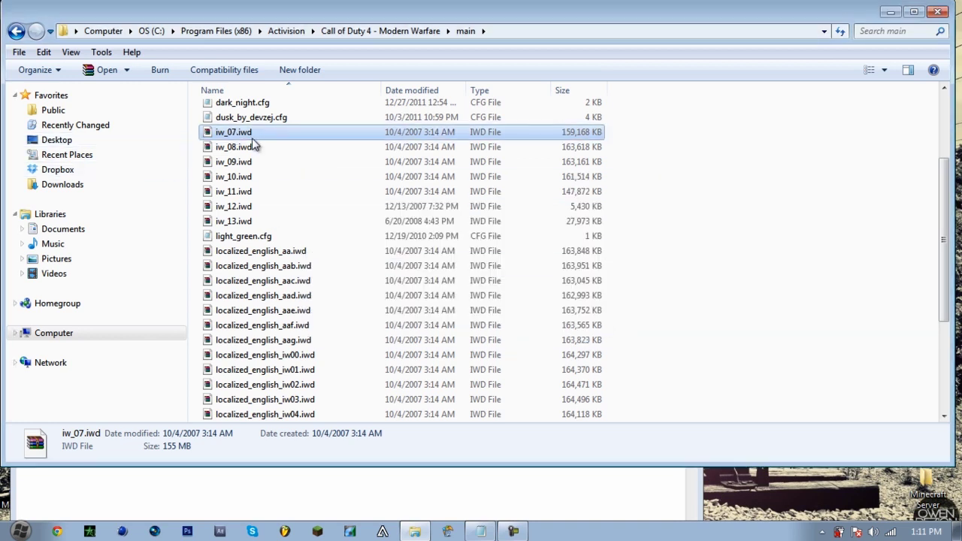
Duplicate iw_07.iwd within the main folder
key(ctrl+c)
key(ctrl+v)
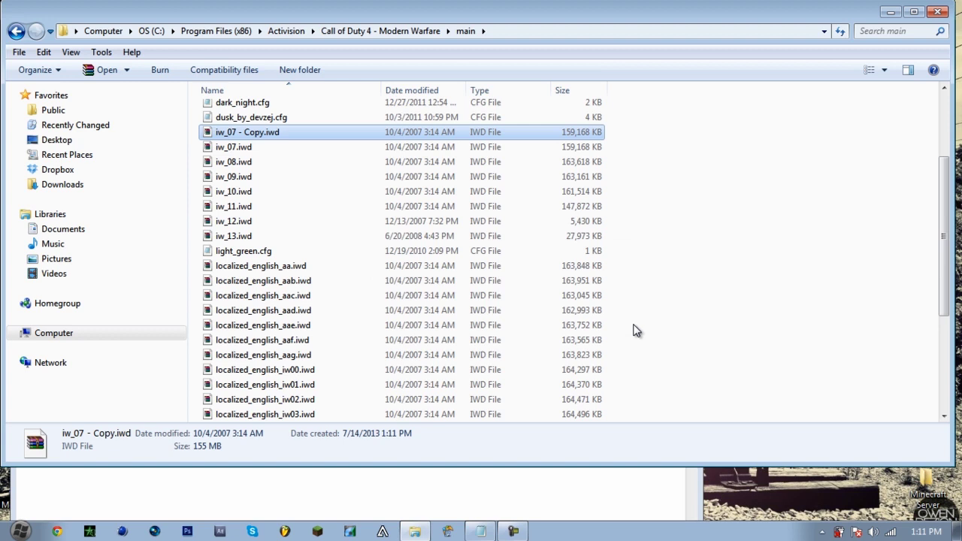
right_click(221, 138)
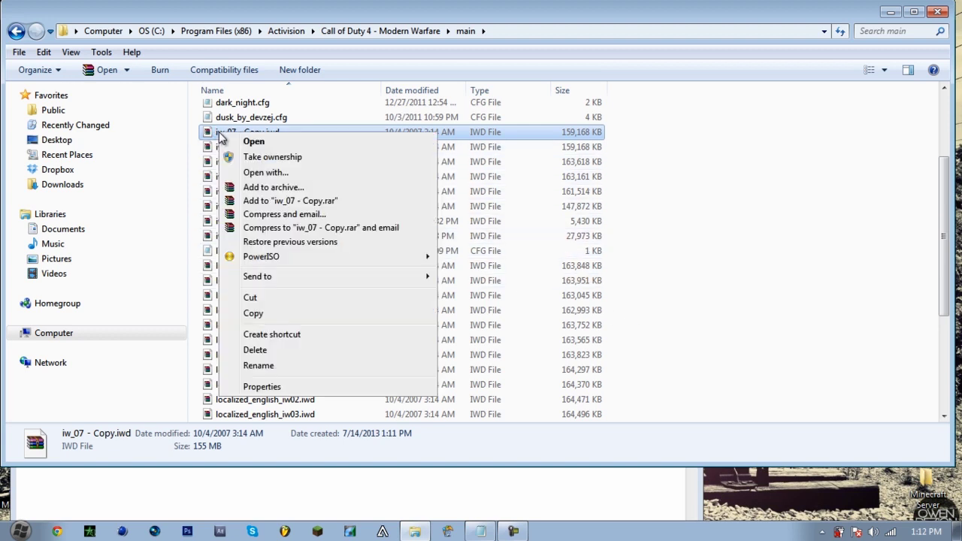
click(711, 162)
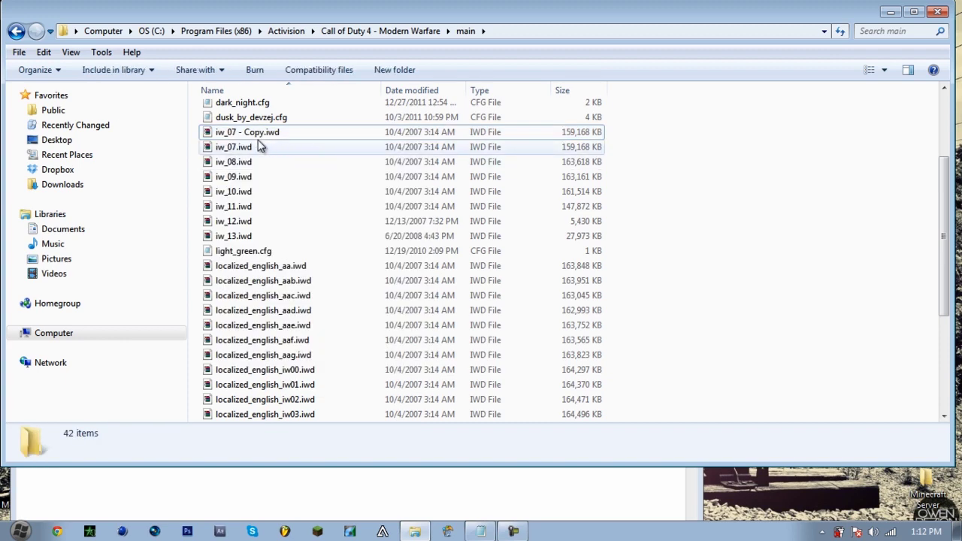
Open the copy of iw_07.iwd in WinRAR to examine its top-level folders, and close it
click(242, 135)
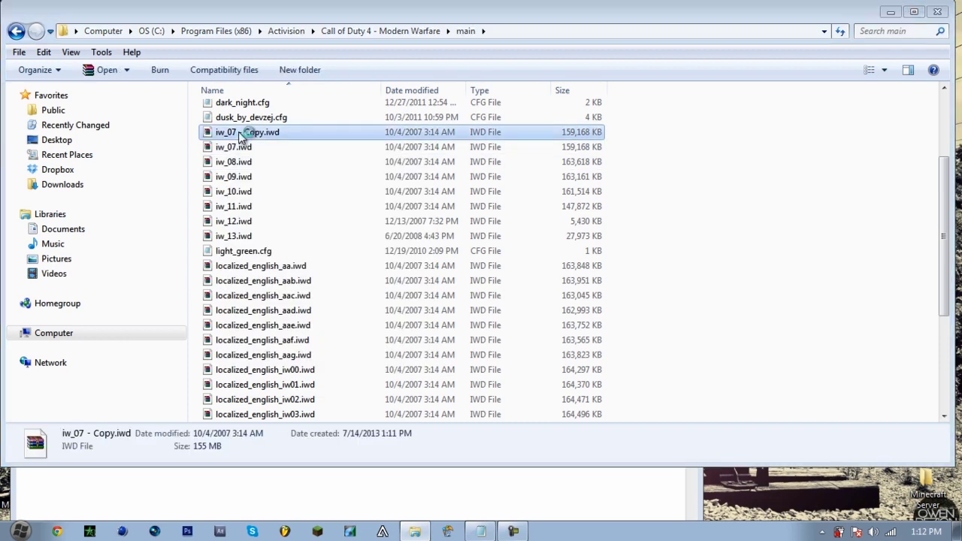
double_click(240, 137)
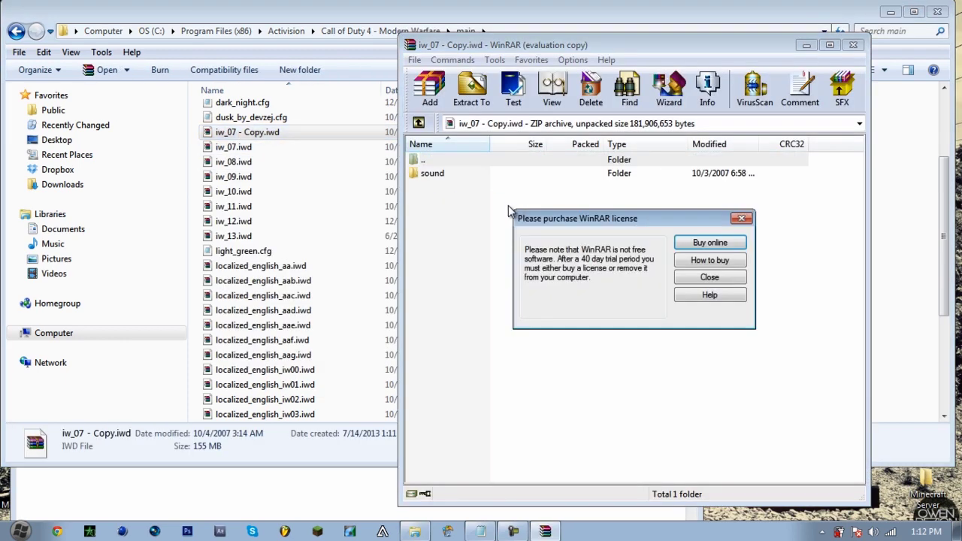
click(721, 279)
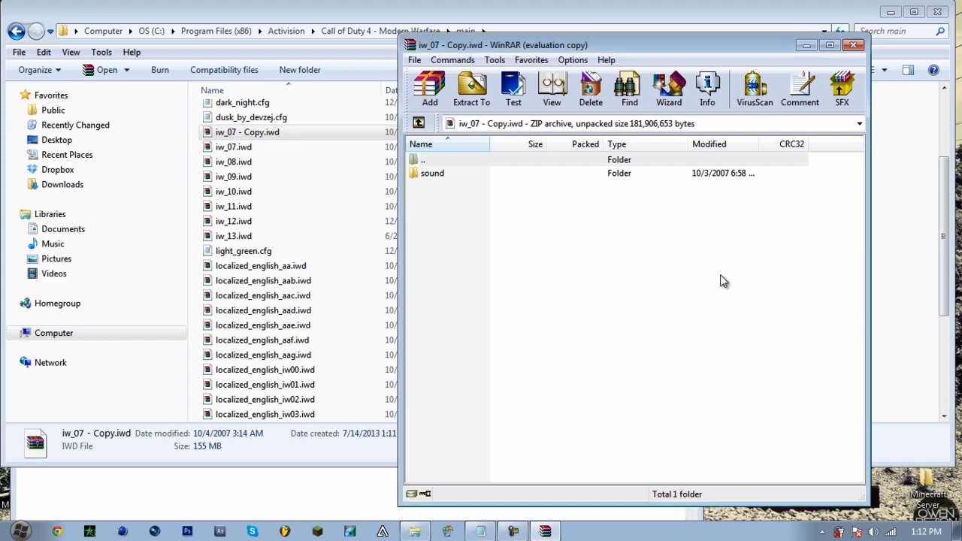
click(855, 46)
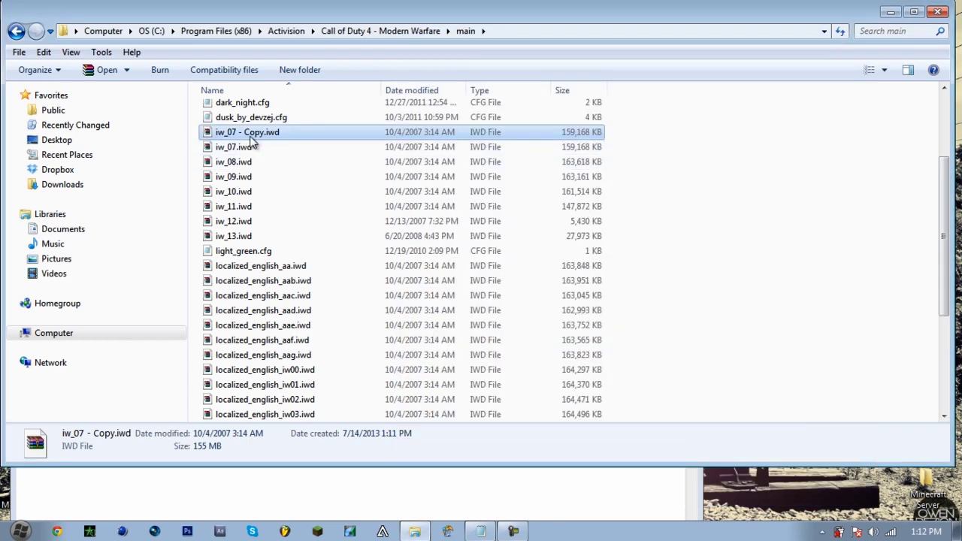
Delete the copy of iw_07.iwd from the main folder
click(250, 138)
key(Delete)
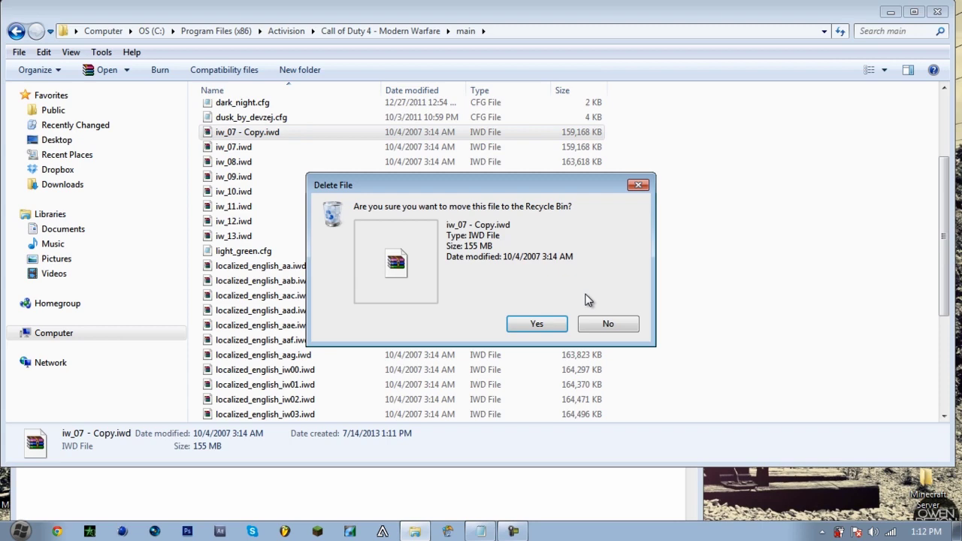
click(545, 325)
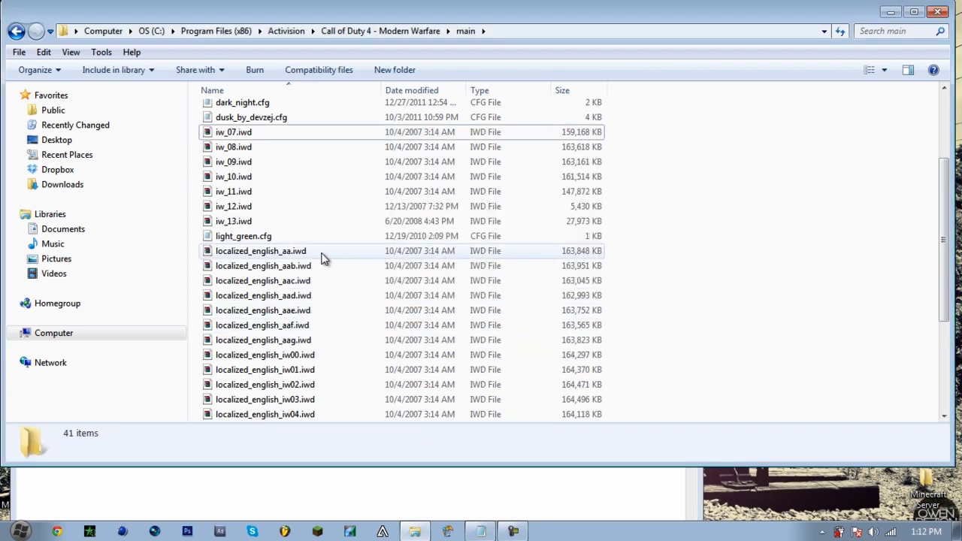
Open localized_english_aag.iwd in WinRAR to examine which folders it contains, and close it
scroll(310, 257, down, 2)
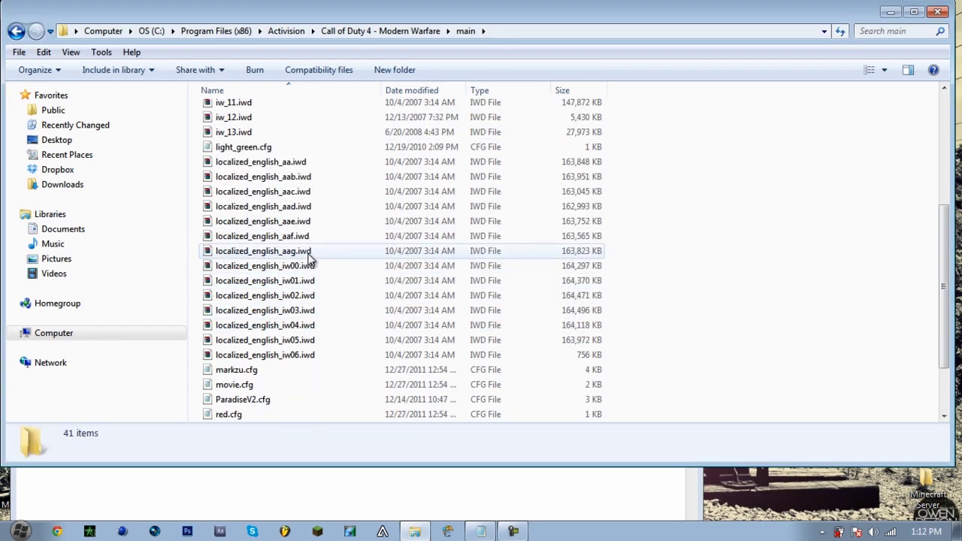
click(310, 251)
double_click(311, 251)
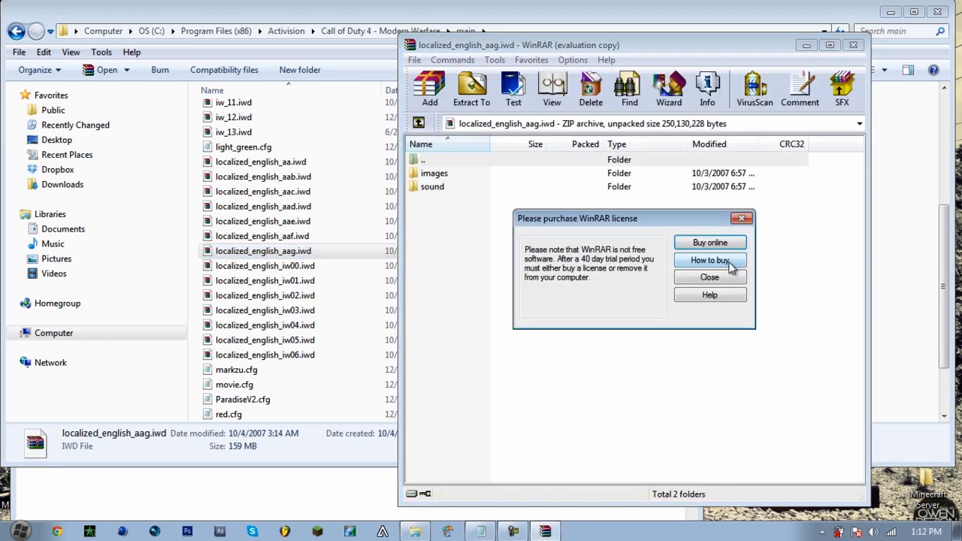
click(728, 280)
click(853, 45)
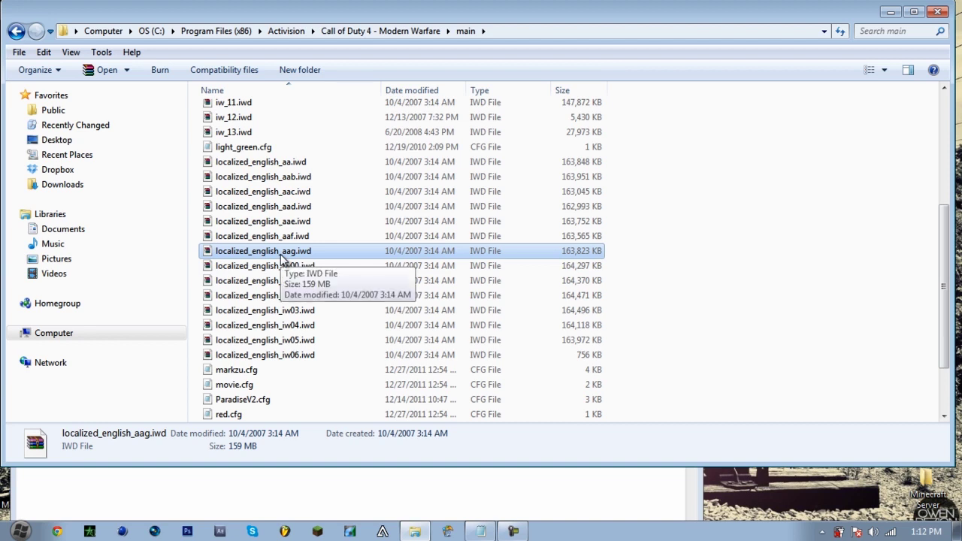
Duplicate localized_english_aag.iwd within the main folder and open the copy in WinRAR
key(ctrl+c)
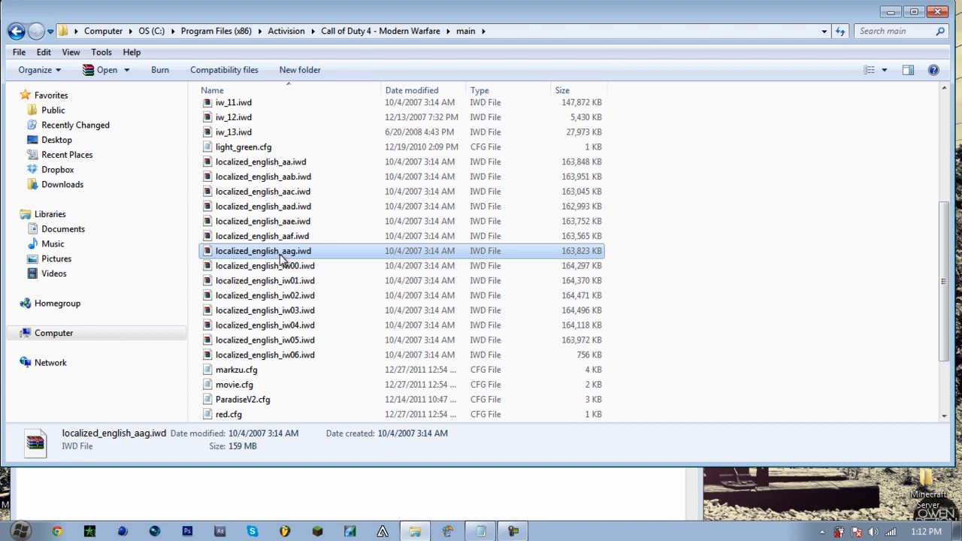
key(ctrl+v)
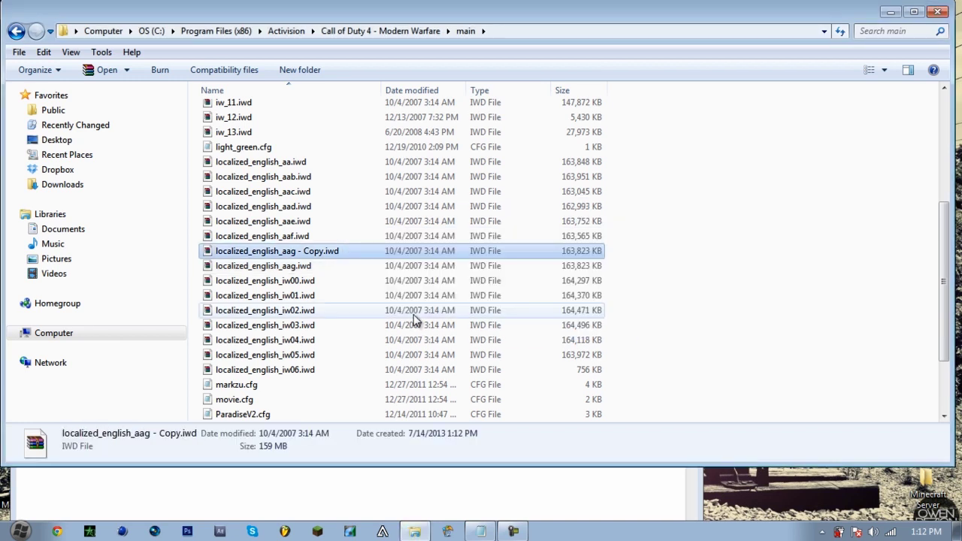
double_click(309, 255)
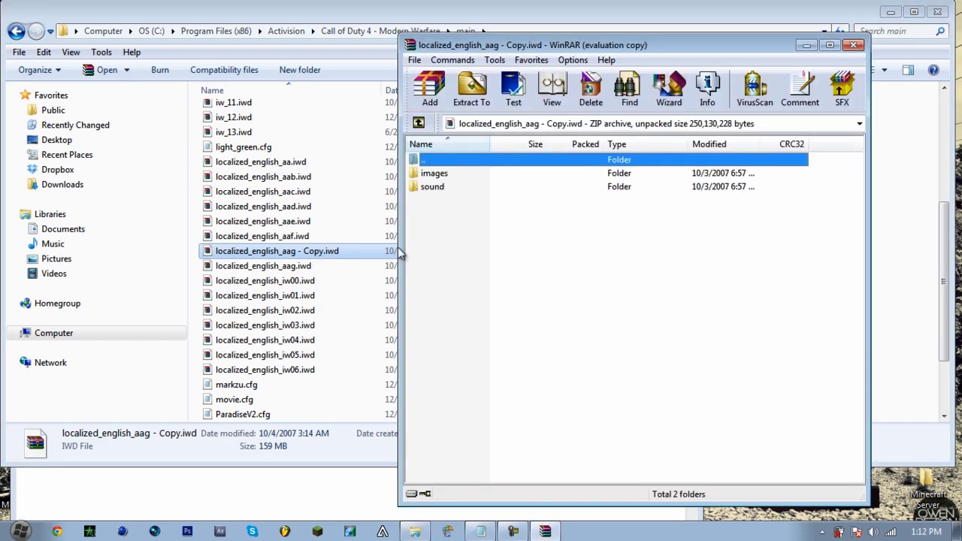
click(710, 278)
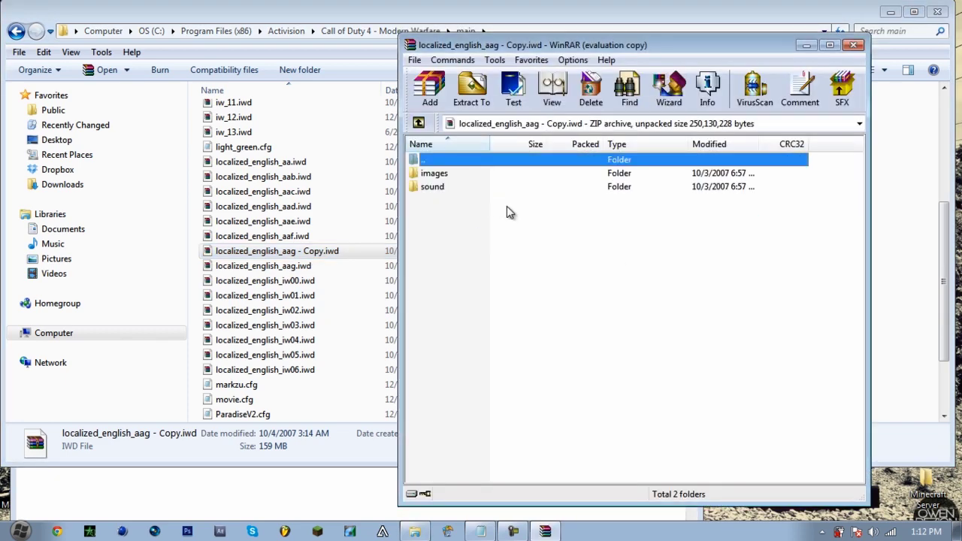
Delete the sound folder from the archive copy
click(435, 188)
key(Delete)
click(490, 319)
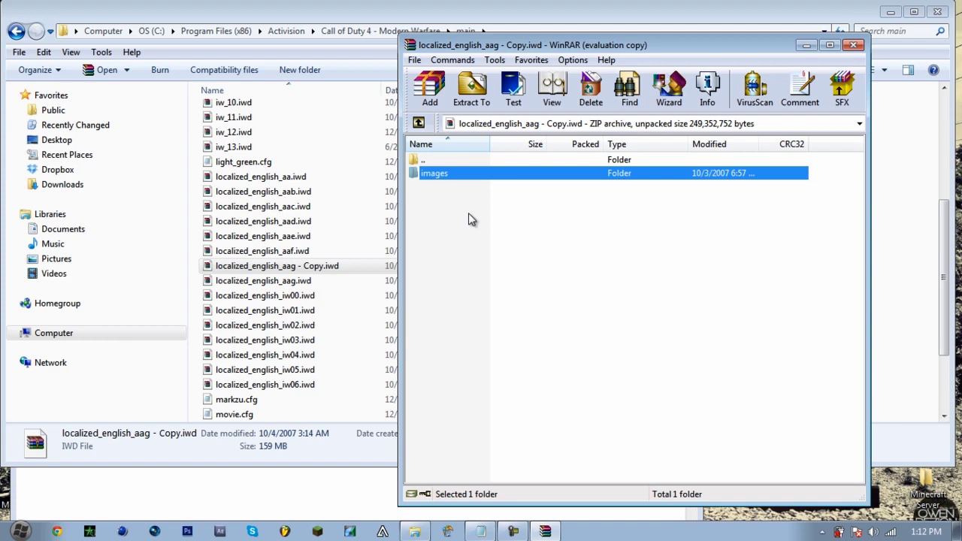
Delete every file inside the images folder of the archive copy, keeping the folder itself, and close the archive
double_click(436, 173)
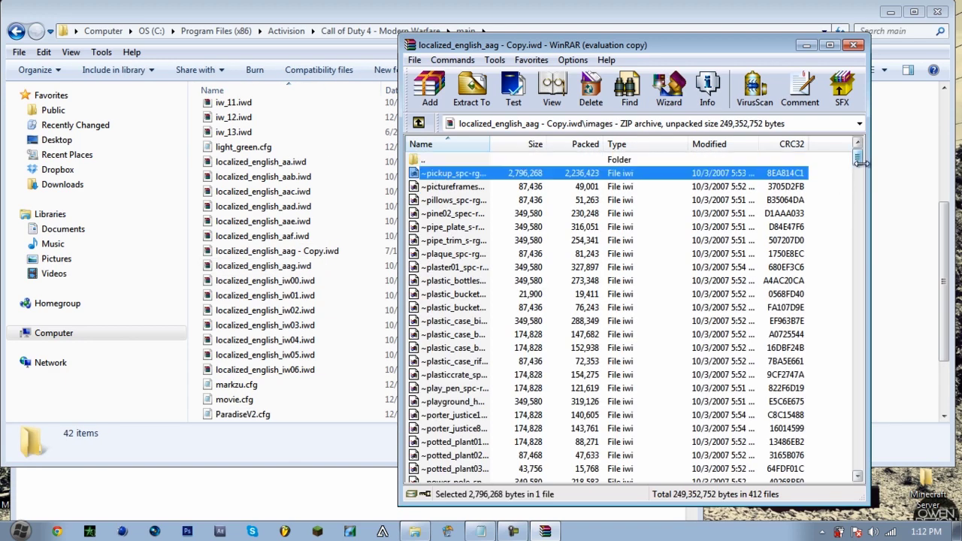
drag(857, 158, 855, 499)
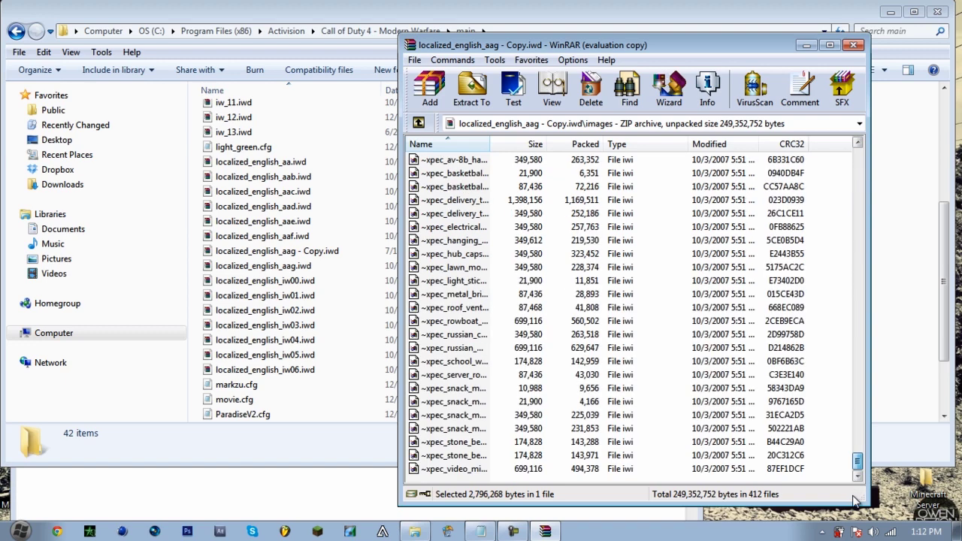
shift+click(463, 471)
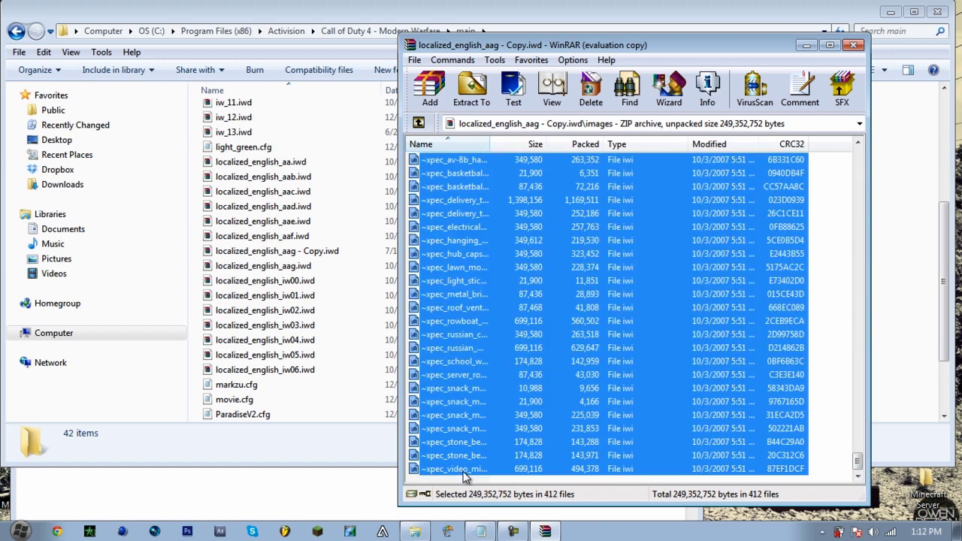
key(Delete)
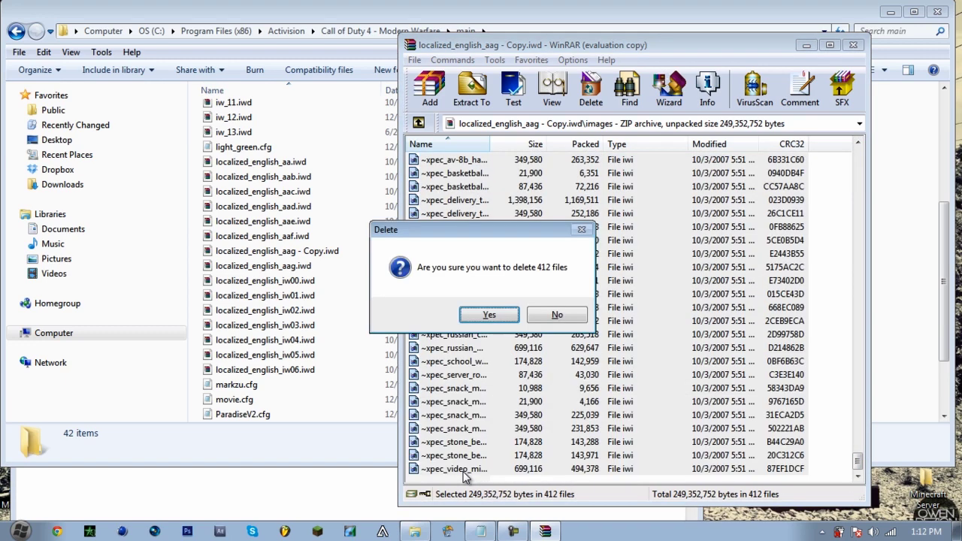
key(Return)
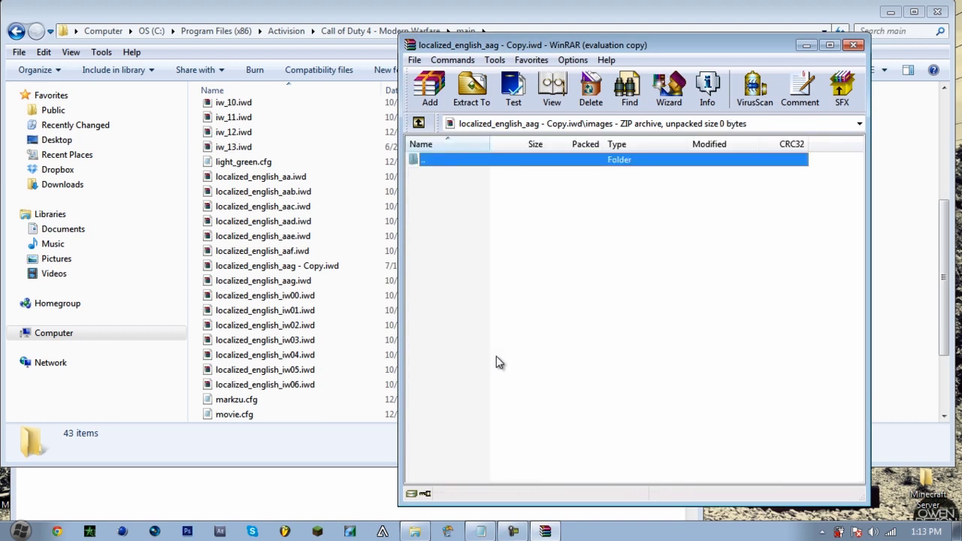
double_click(424, 167)
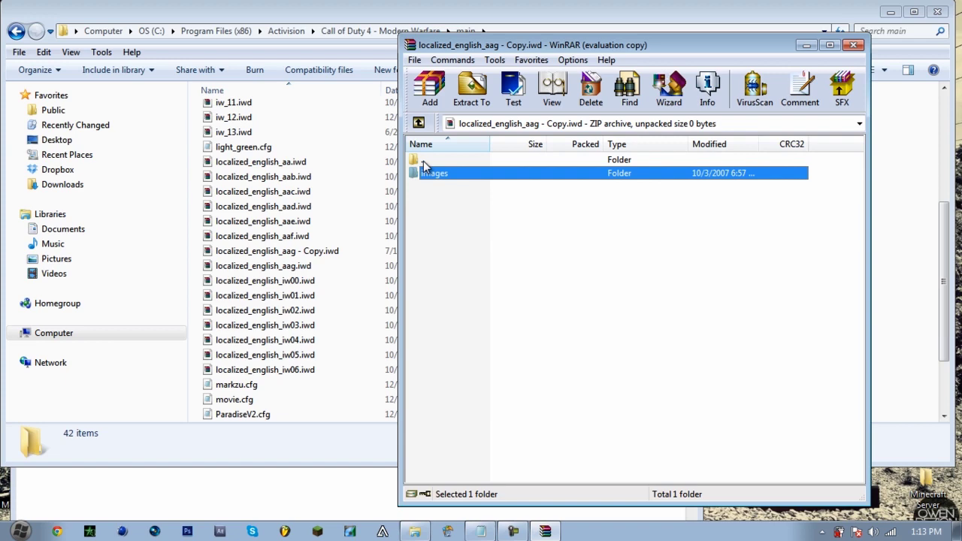
click(855, 47)
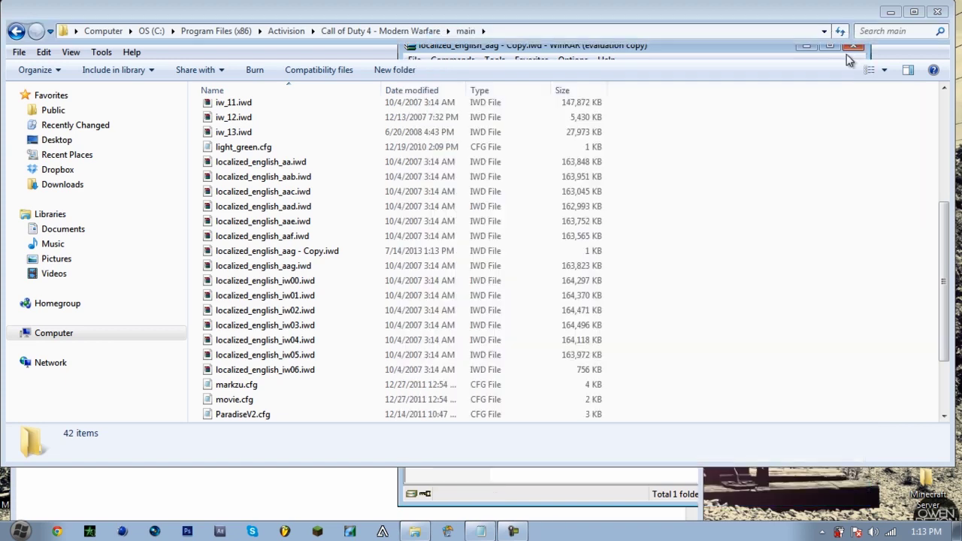
Copy the localized_english_aw07.iwd name from the Notepad note and rename the archive copy as localized_english_aw07.iwd.iwd
click(346, 253)
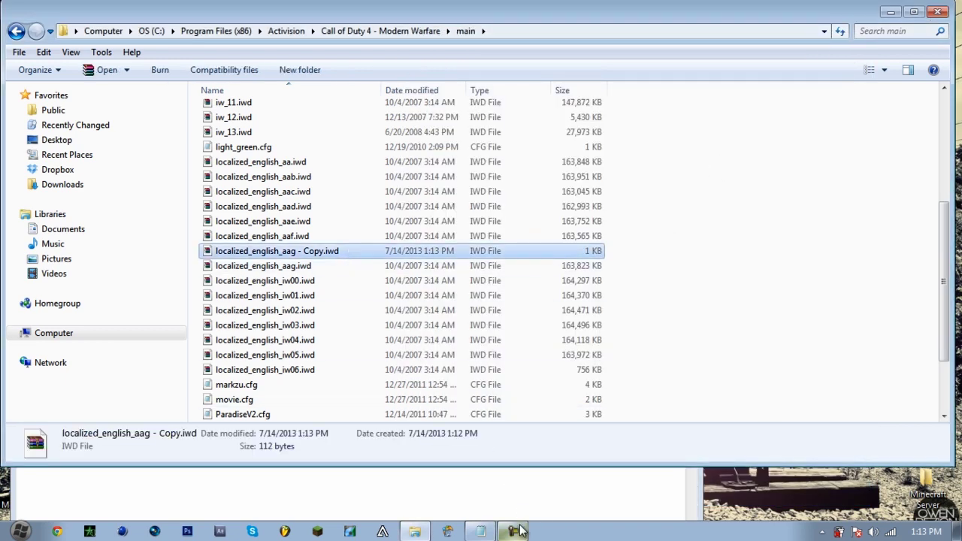
click(480, 532)
drag(323, 55, 22, 45)
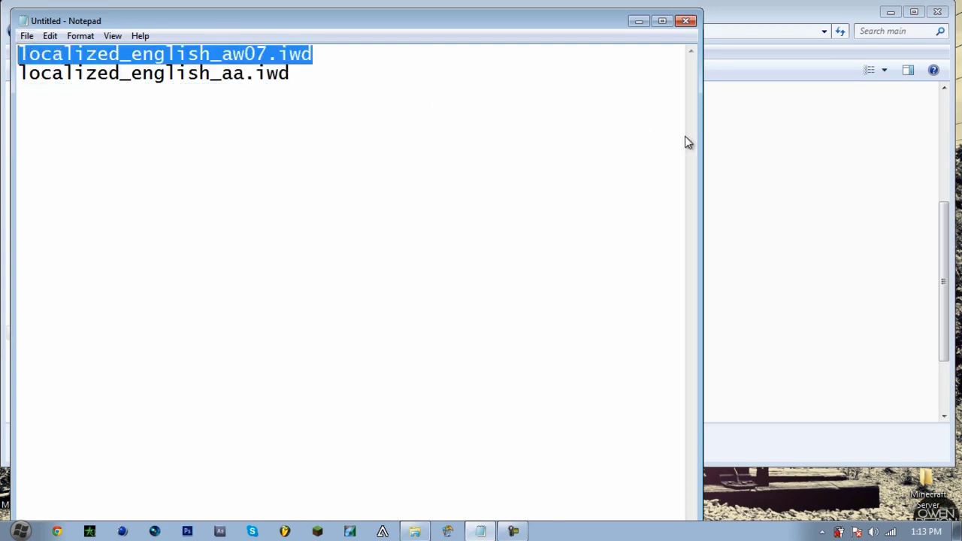
click(777, 230)
click(275, 255)
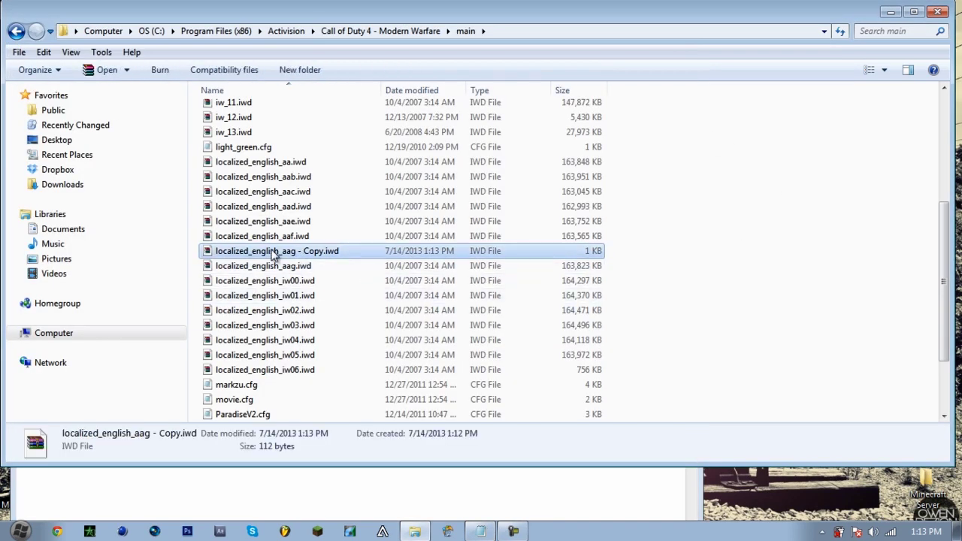
key(F2)
key(ctrl+v)
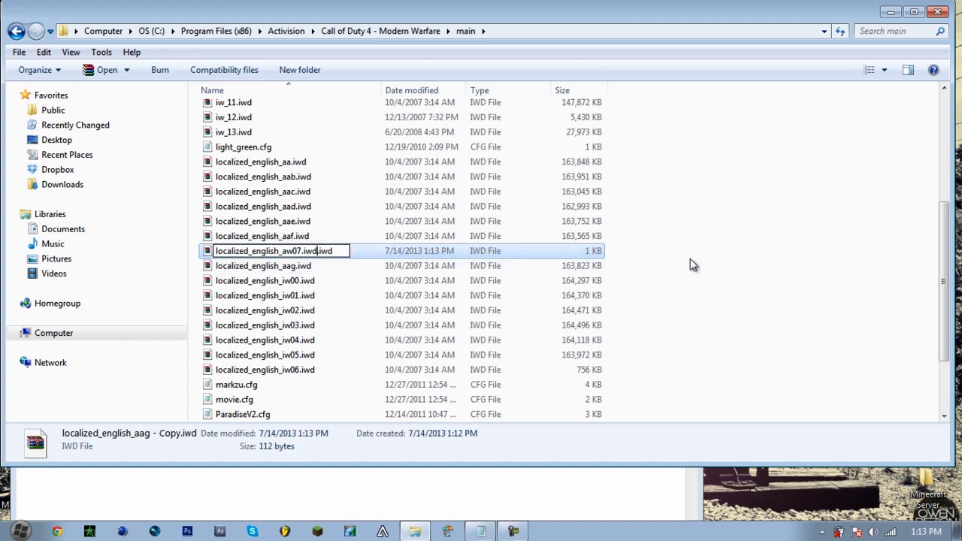
key(Return)
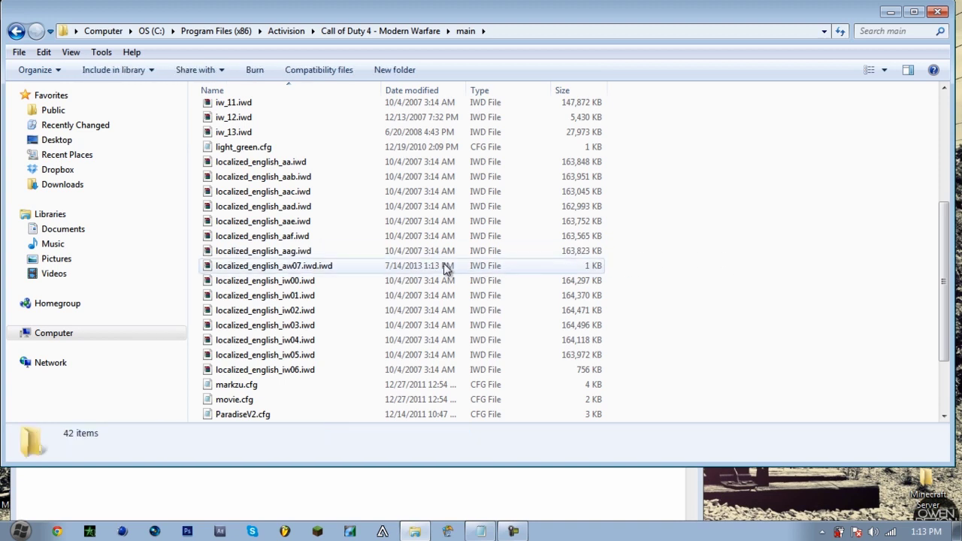
click(321, 273)
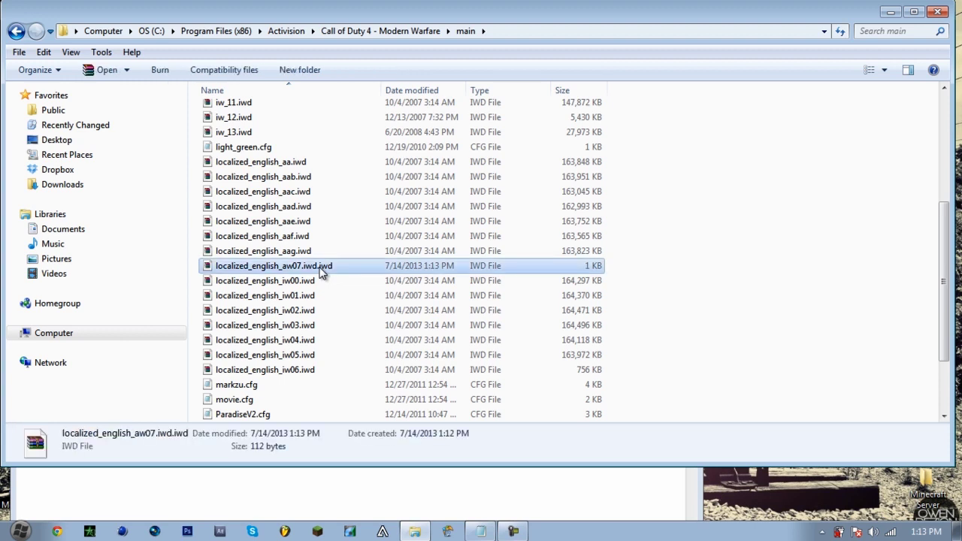
Clear the open windows off the desktop and switch to Chrome to open the bookmarked COD4 Movie configs page on cfgfactory.com
click(890, 12)
click(616, 92)
click(645, 23)
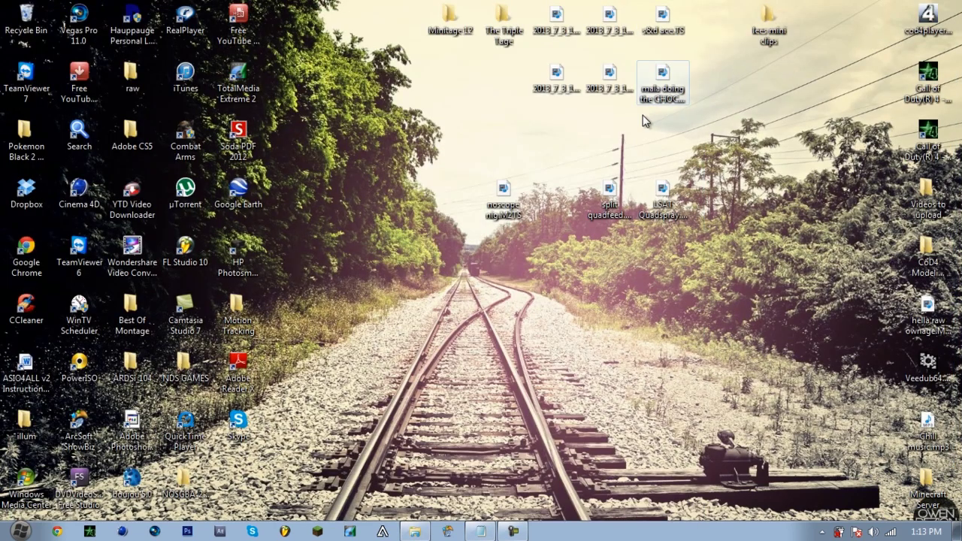
click(58, 532)
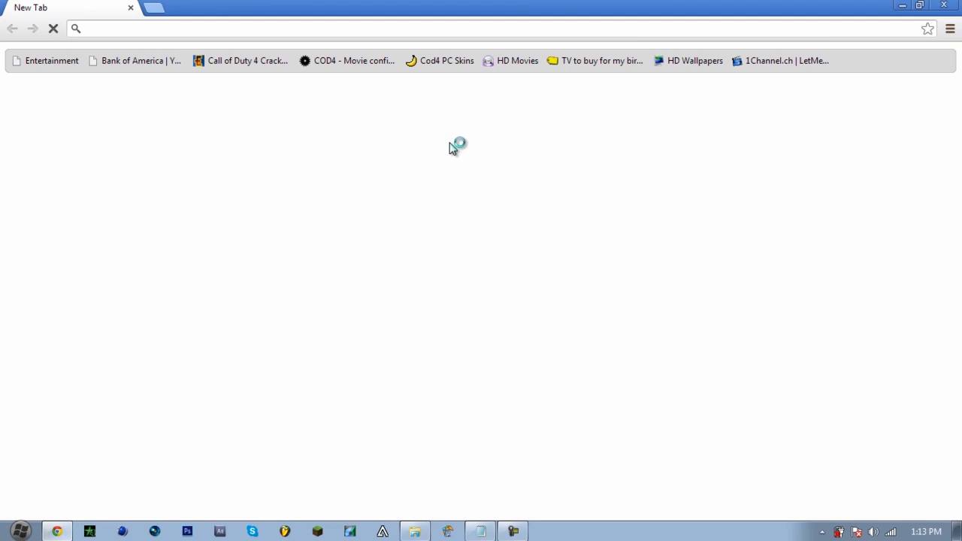
click(343, 66)
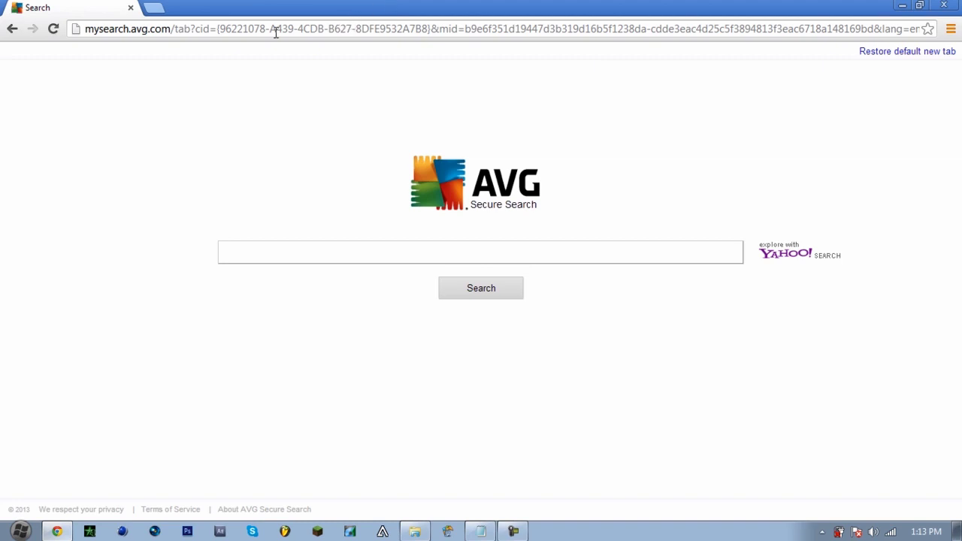
click(153, 8)
click(130, 7)
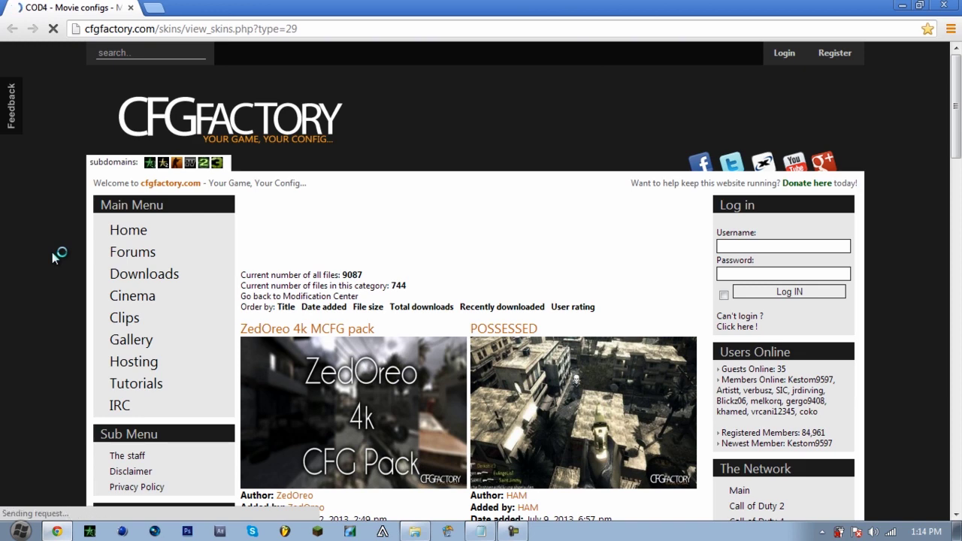
Enter the account username and password in the CFGFactory login form and submit it
scroll(52, 252, down, 1)
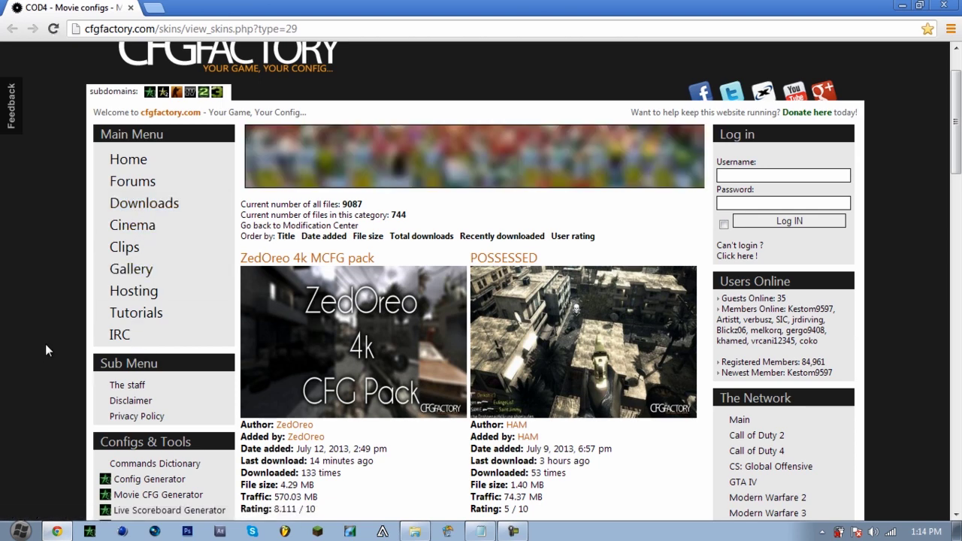
scroll(47, 346, down, 2)
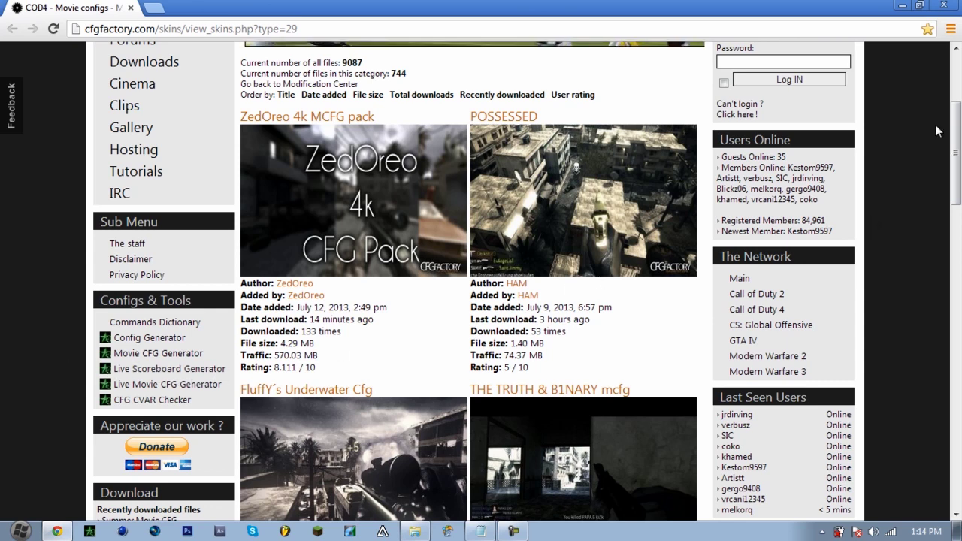
scroll(931, 104, up, 1)
click(758, 107)
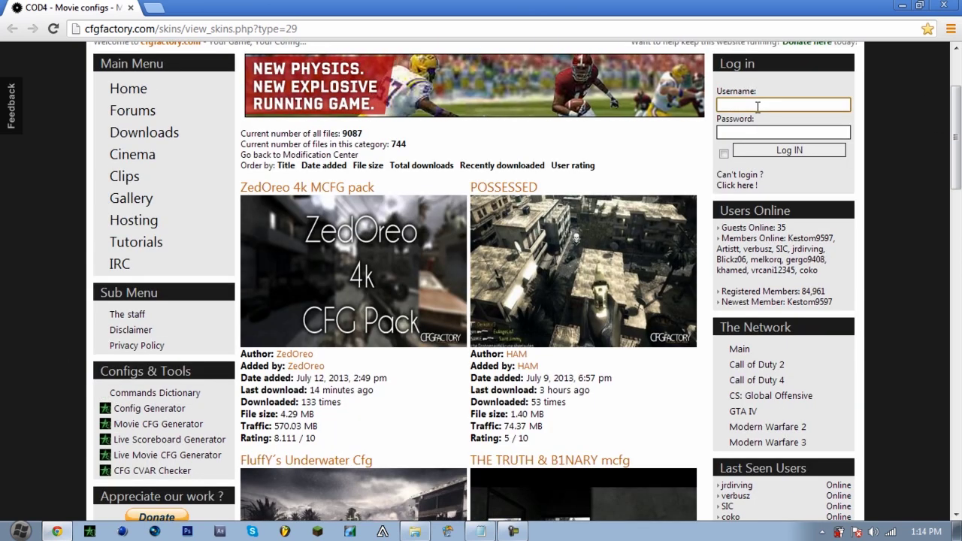
text(var)
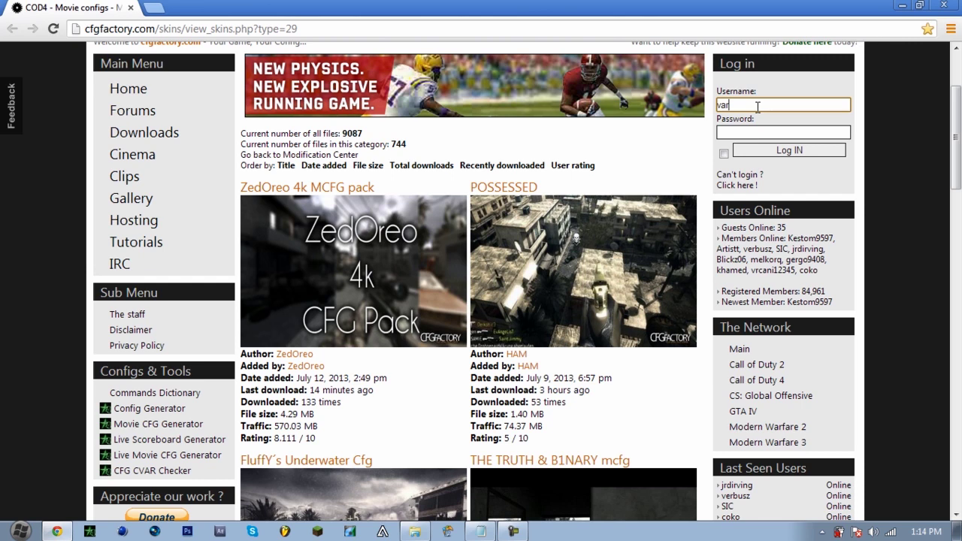
text(ialzdesigns)
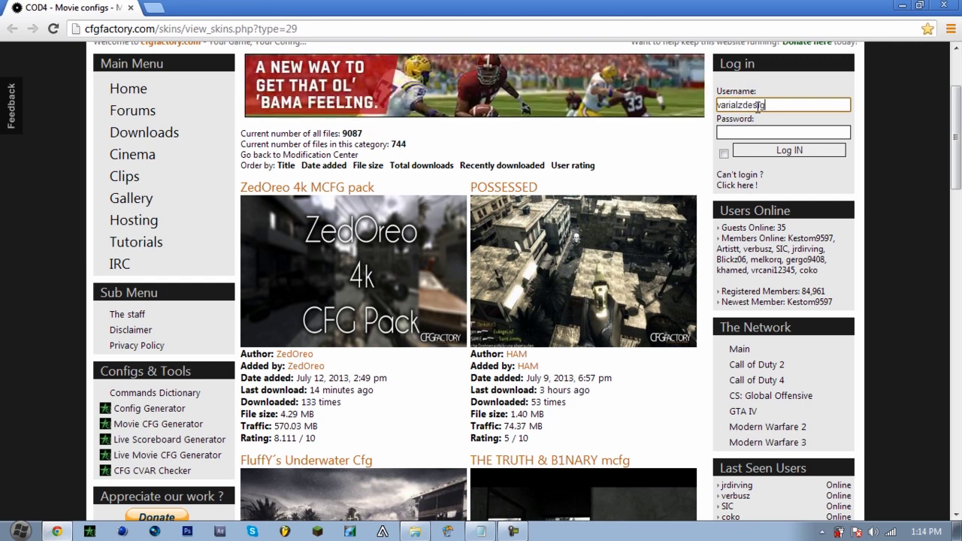
click(772, 134)
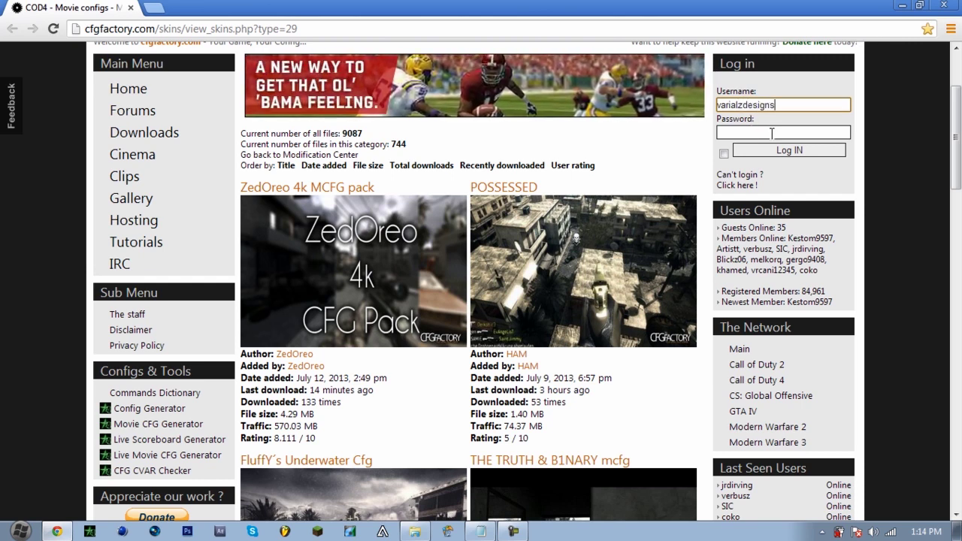
text(•)
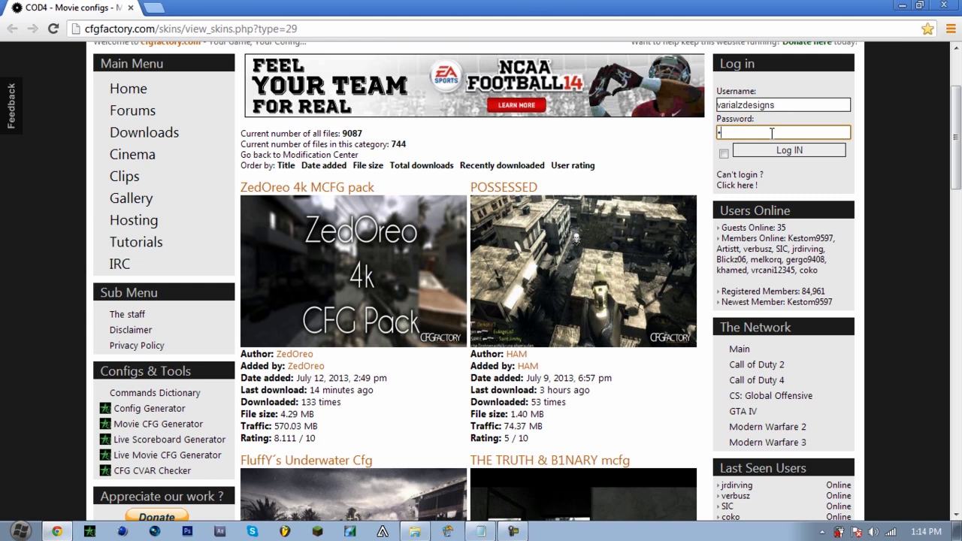
text(••••)
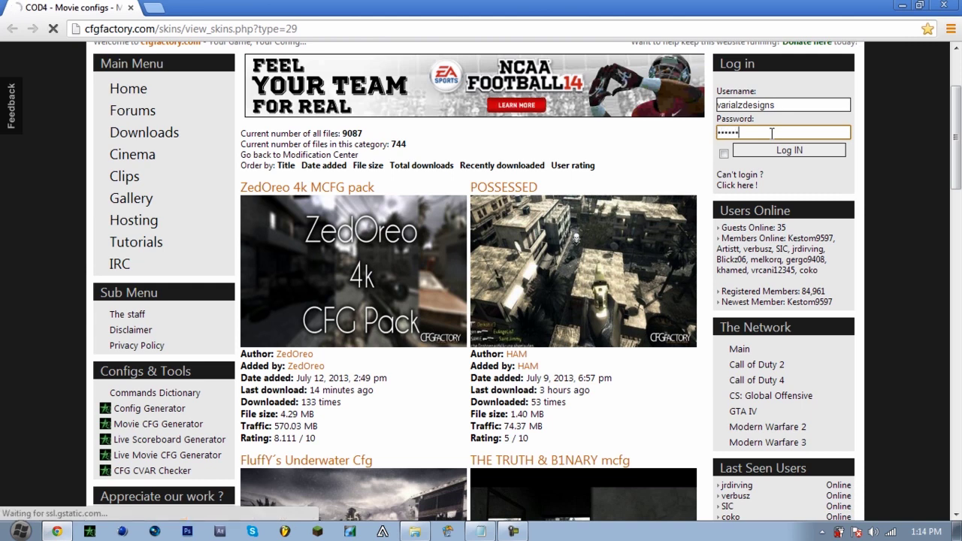
text(•••)
key(Return)
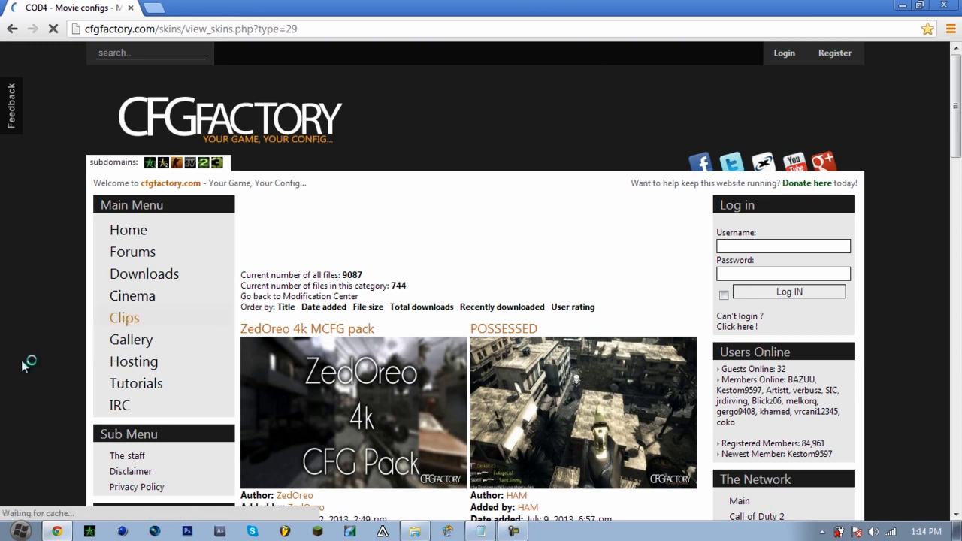
Open the Call of Duty 4: Modern Warfare downloads page and look through its mod categories
scroll(36, 359, down, 2)
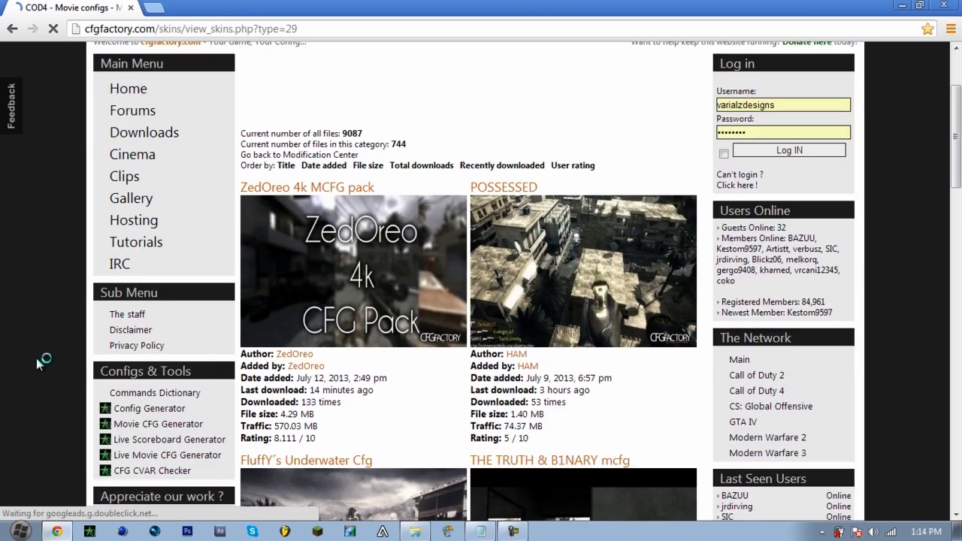
scroll(36, 358, down, 1)
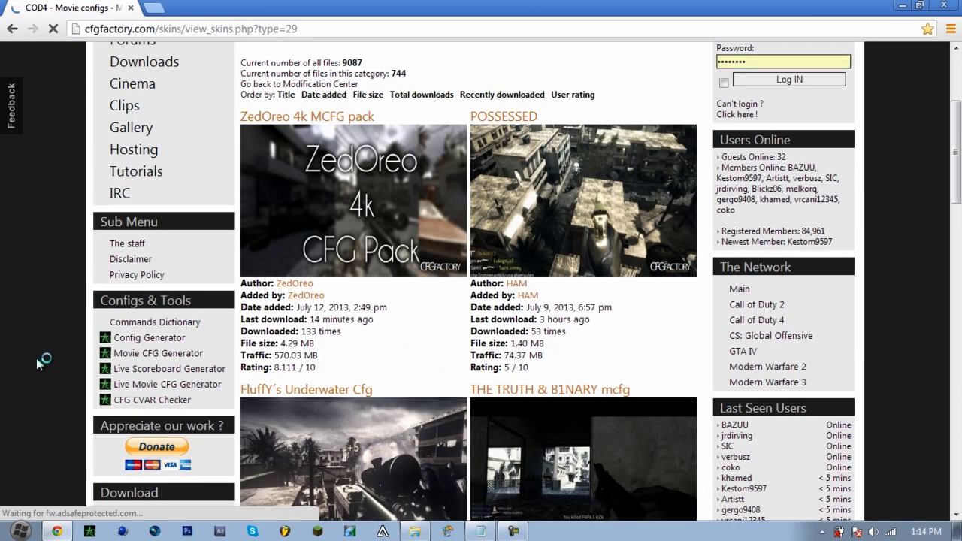
scroll(37, 358, up, 1)
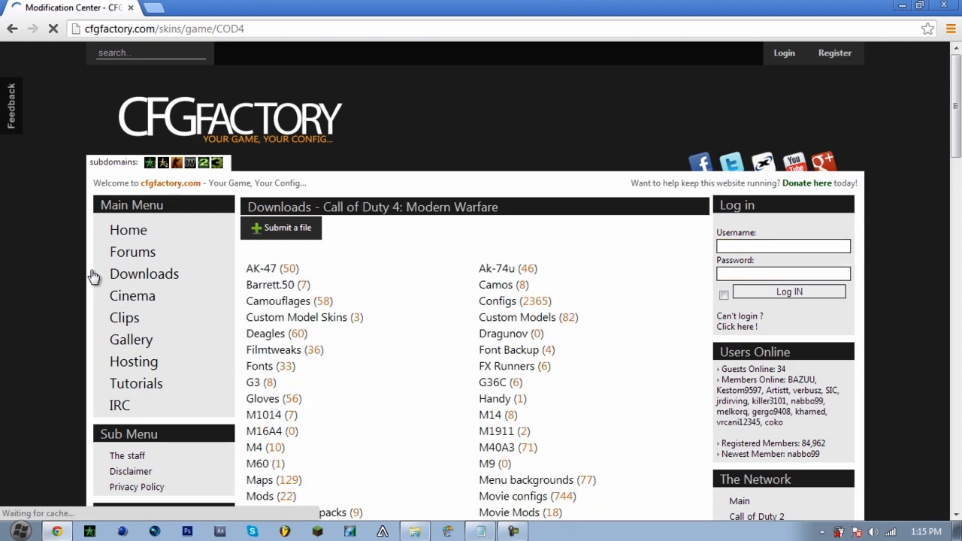
scroll(92, 277, down, 3)
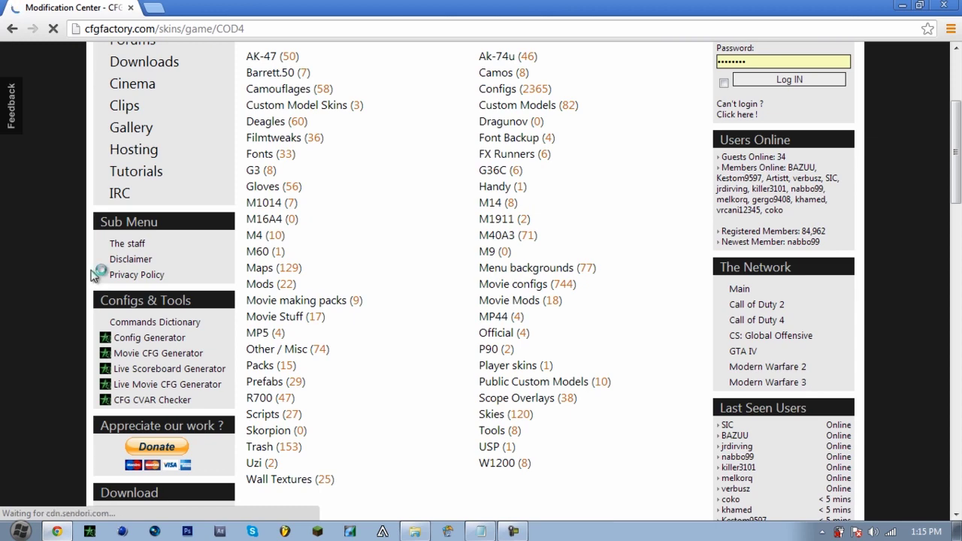
scroll(93, 275, up, 2)
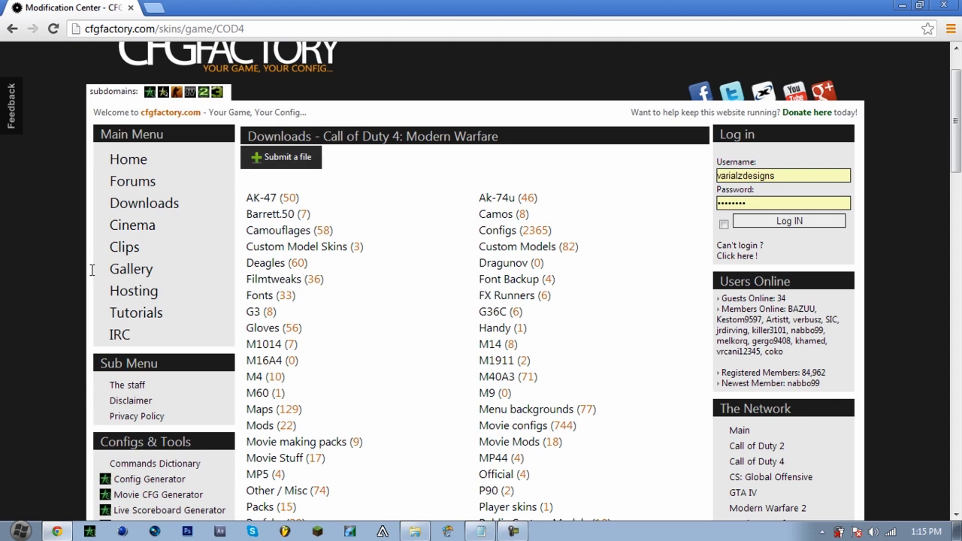
Try to load the downloads page address with "skins" changed to "skies"
key(ctrl+l)
key(Home)
key(BackSpace)
key(BackSpace)
text(es)
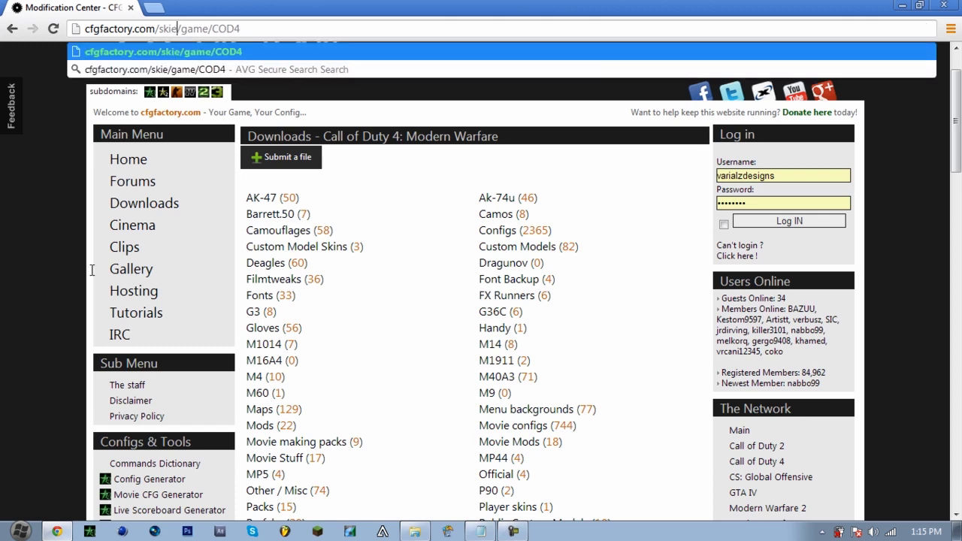
key(Return)
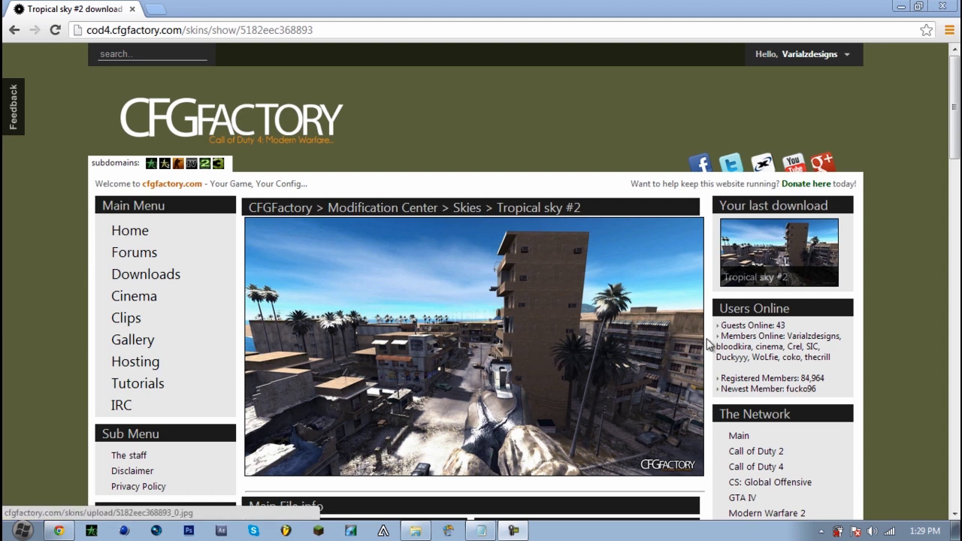
Download the Tropical sky #2 archive from its CFGFactory page, open it in WinRAR, and dismiss the browser and licence reminder
drag(955, 130, 949, 216)
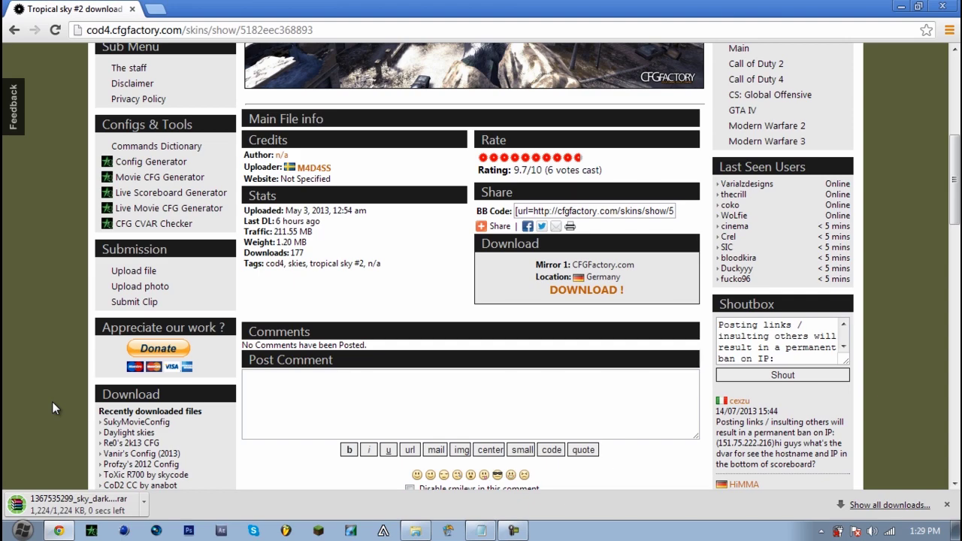
scroll(52, 402, up, 5)
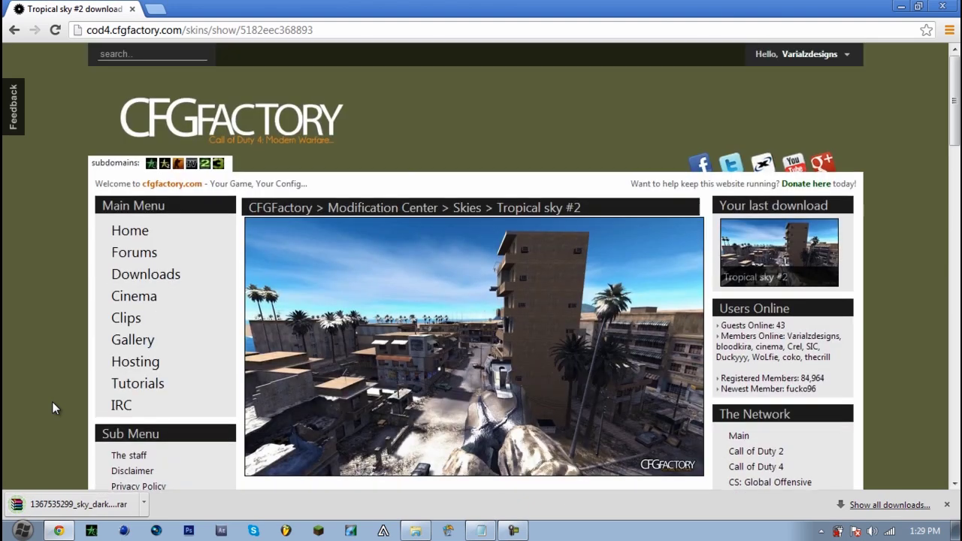
click(75, 505)
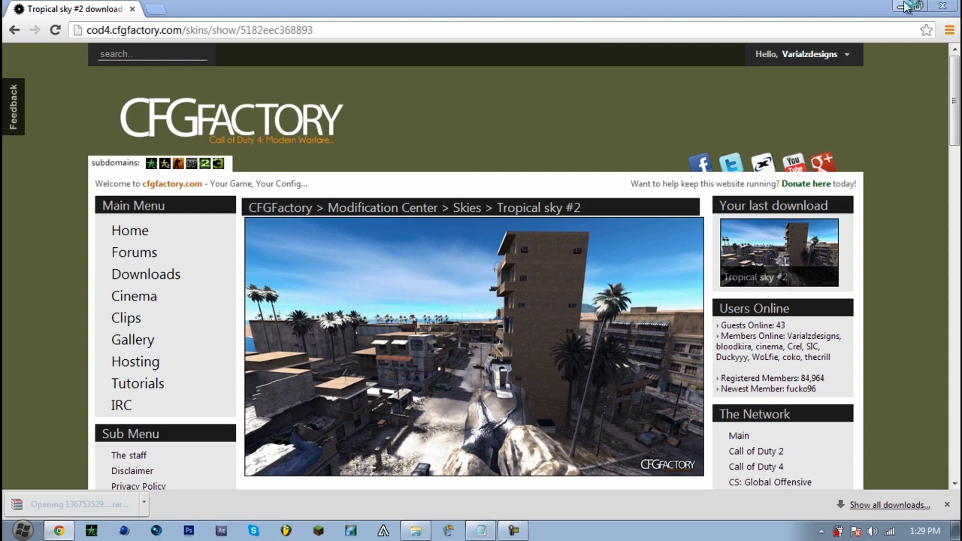
click(944, 7)
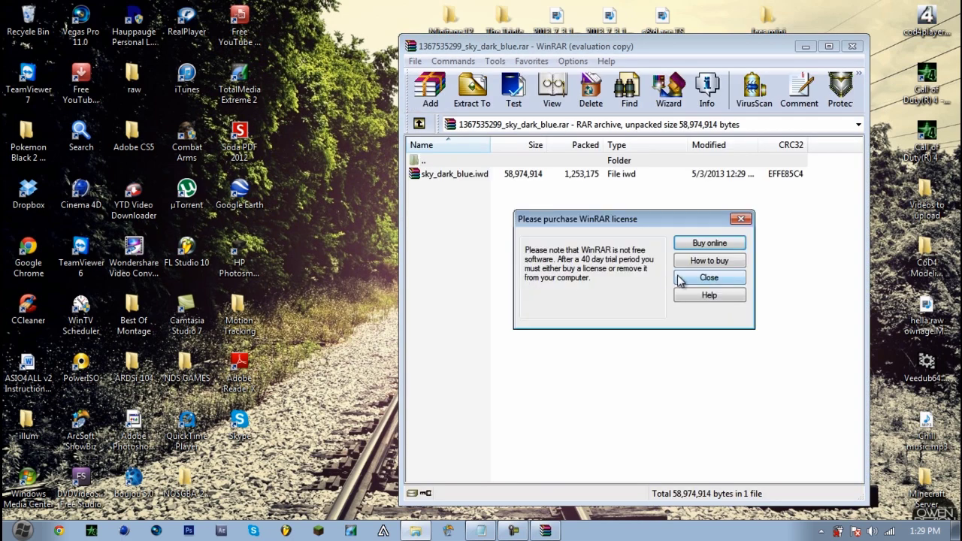
click(680, 279)
Open sky_dark_blue.iwd from the downloaded archive in its own WinRAR window and place that window over the first one
click(469, 179)
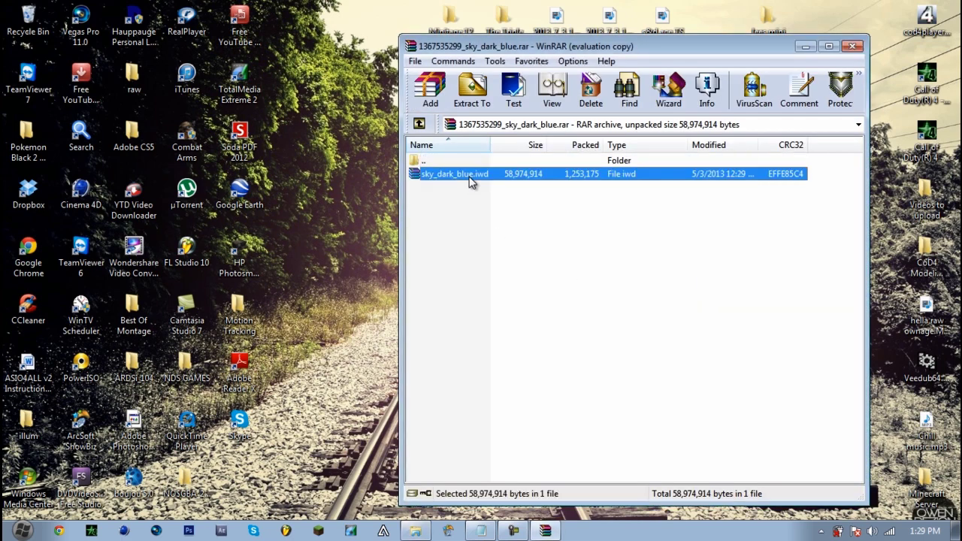
double_click(469, 179)
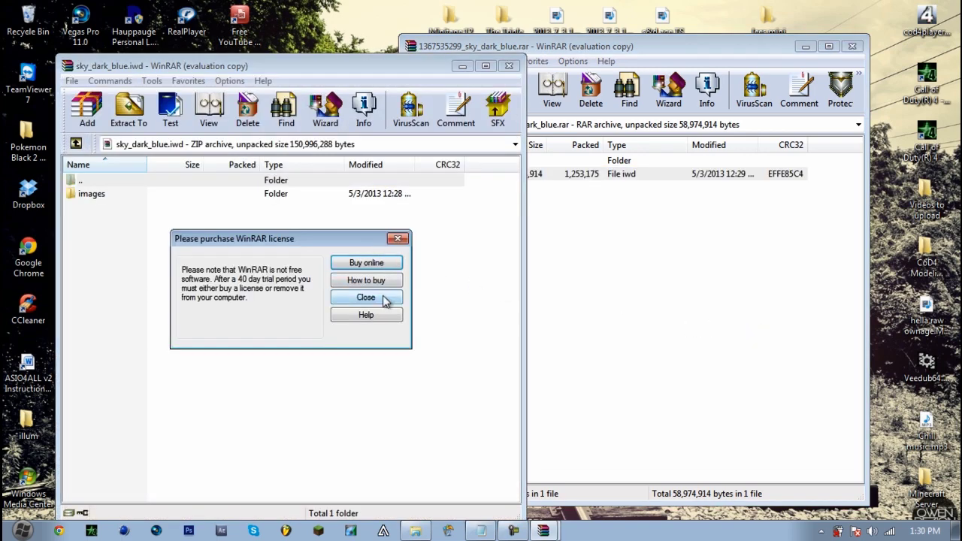
click(385, 299)
drag(256, 65, 667, 48)
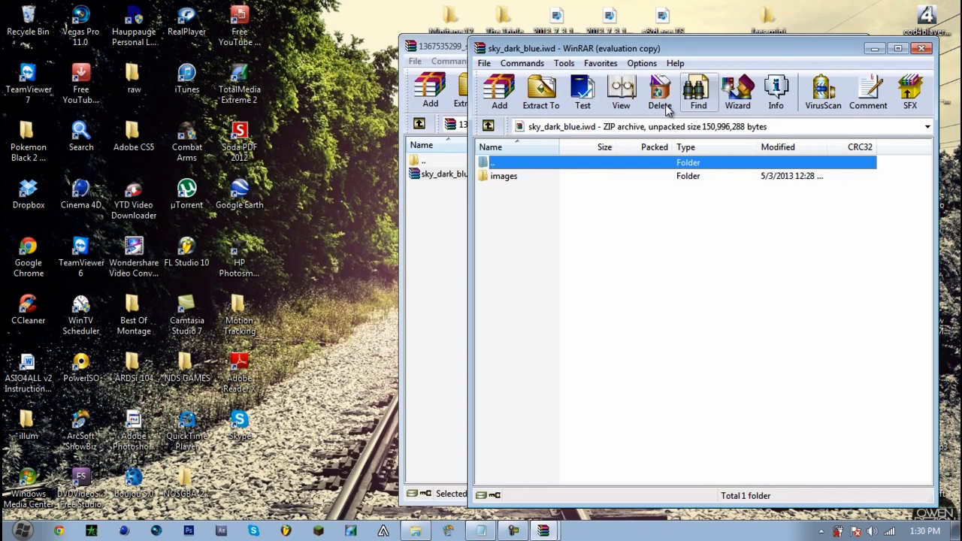
Open the images folder inside sky_dark_blue.iwd and select all the .iwi files from ac130_ft.iwi to sp_zipline_ft.iwi
double_click(507, 181)
click(508, 179)
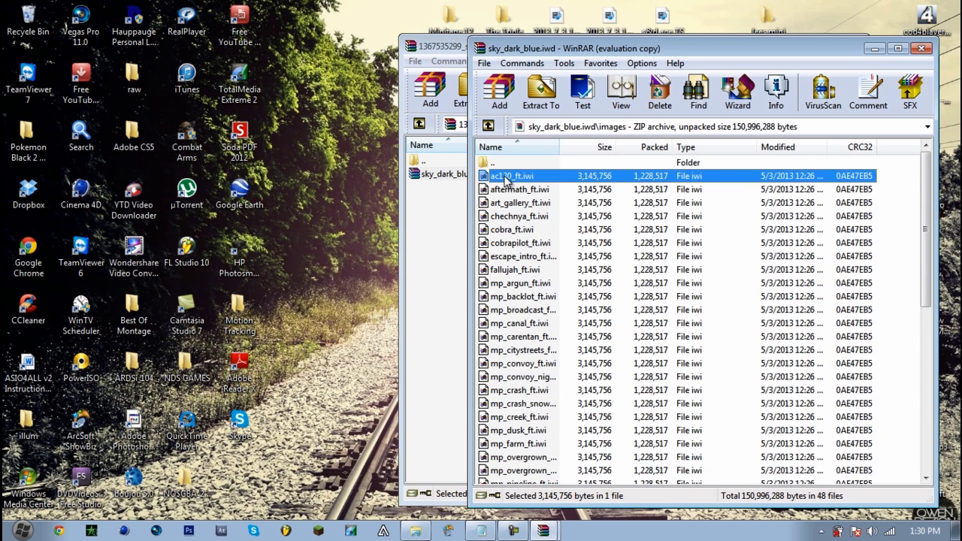
scroll(524, 197, down, 6)
scroll(524, 203, down, 3)
shift+click(526, 472)
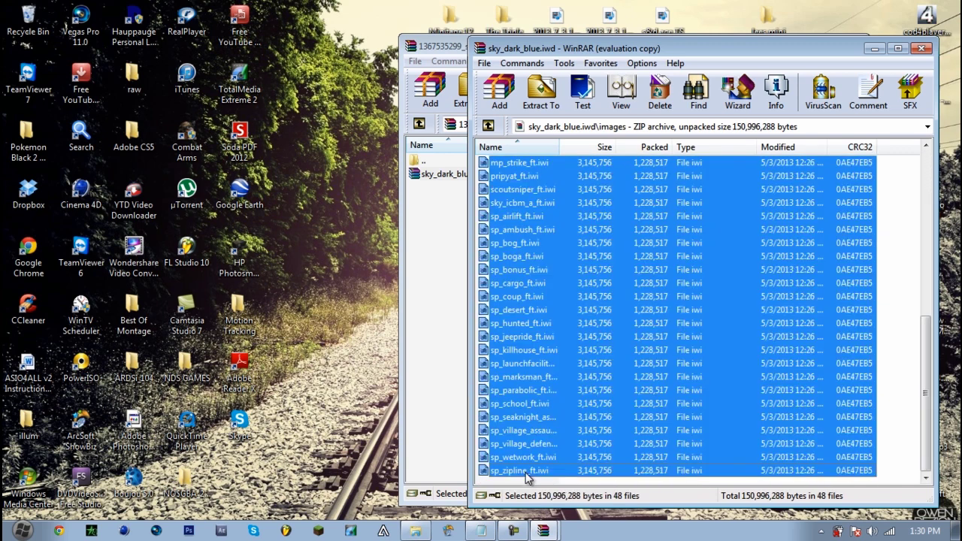
Open localized_english_aw07.iwd.iwd from the game's main folder in WinRAR and go into its empty images folder
click(546, 531)
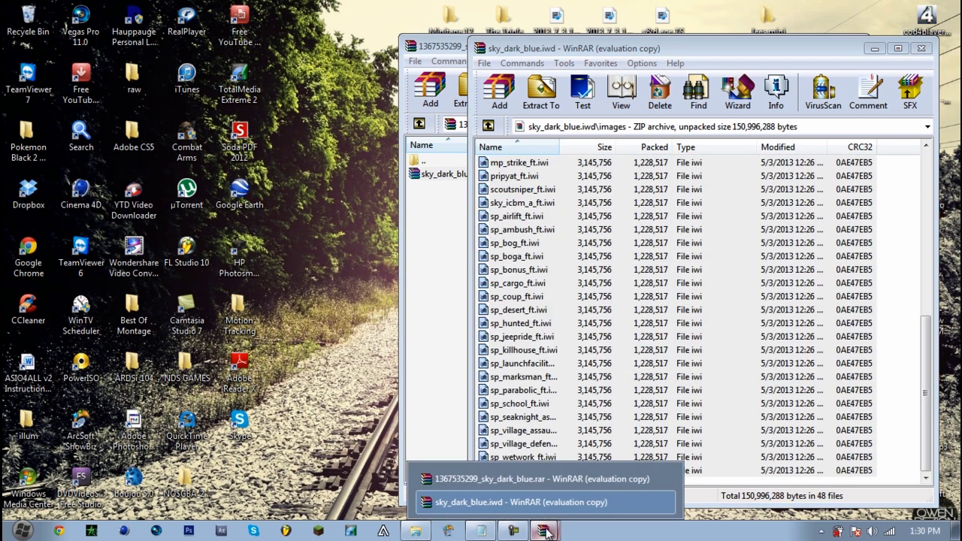
click(415, 531)
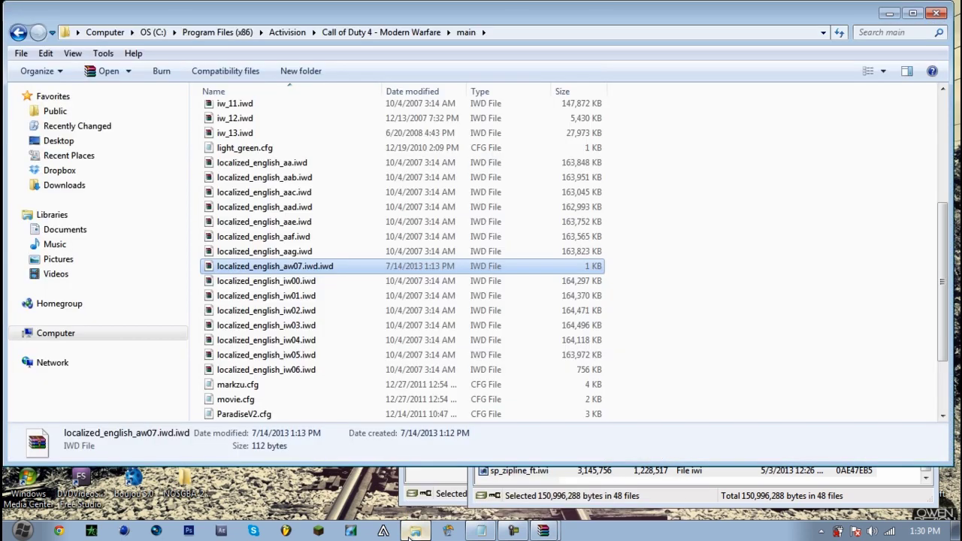
double_click(311, 266)
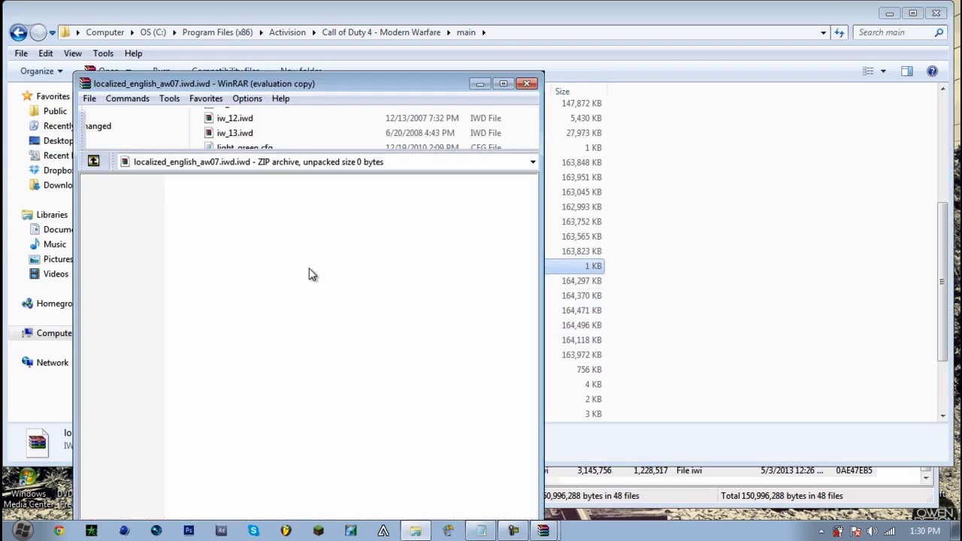
click(388, 316)
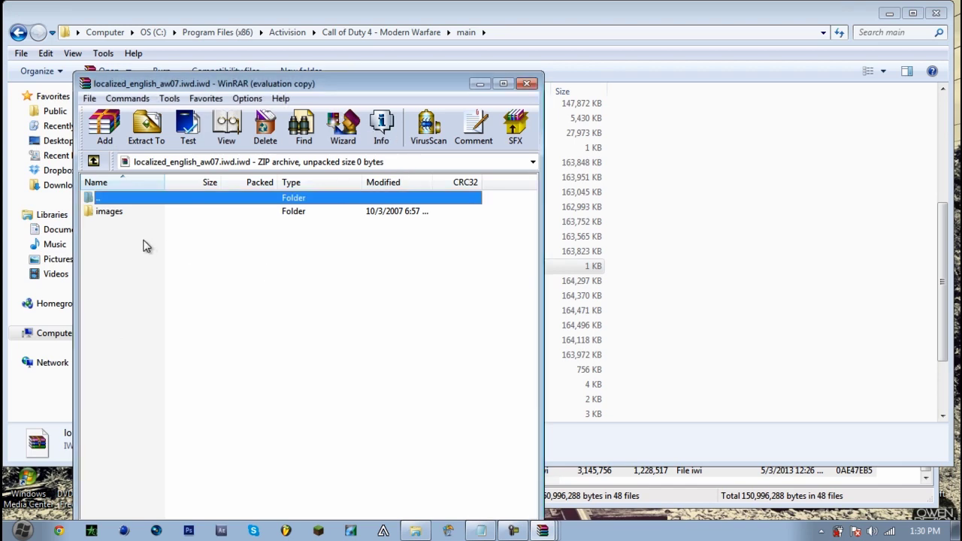
double_click(113, 212)
Add the selected sky_dark_blue.iwd files to the images folder of localized_english_aw07.iwd.iwd, keeping the default archiving parameters
click(558, 530)
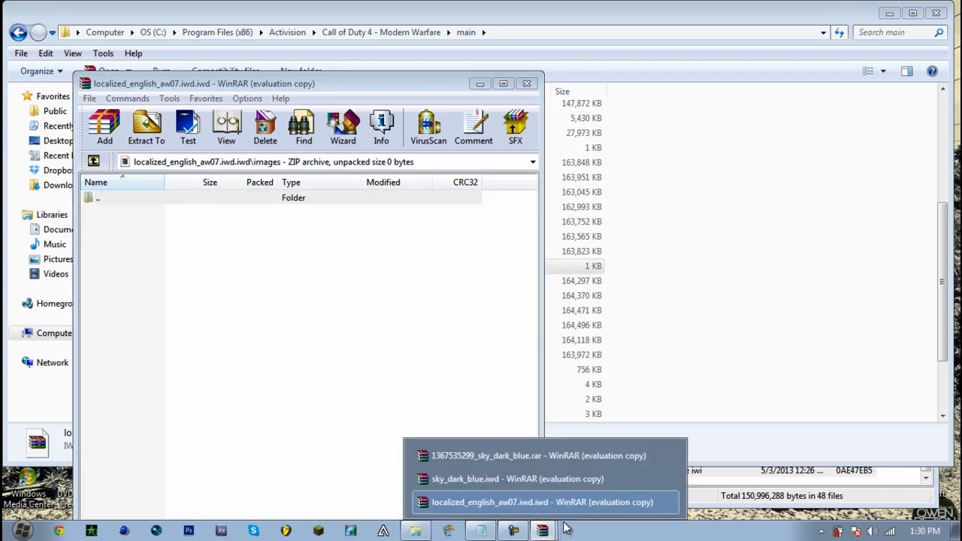
click(528, 456)
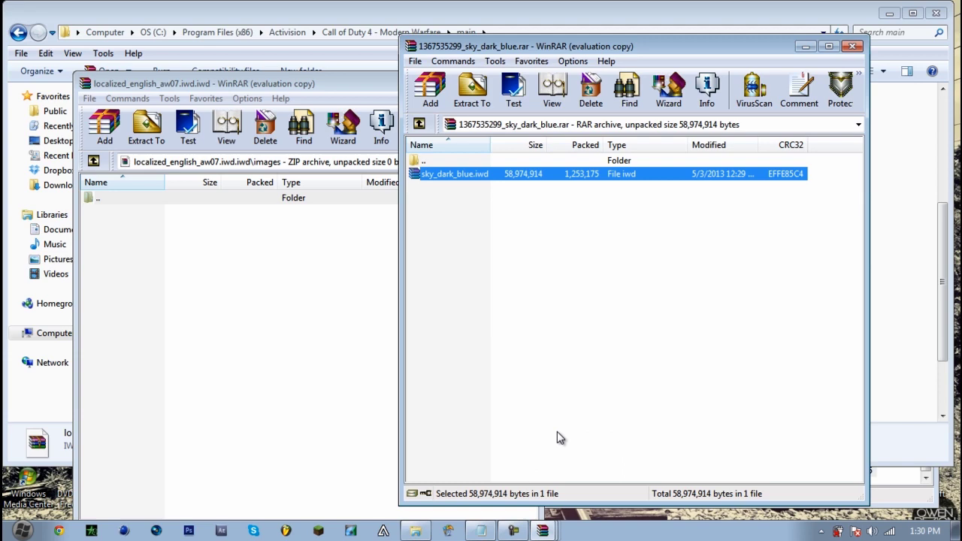
click(543, 530)
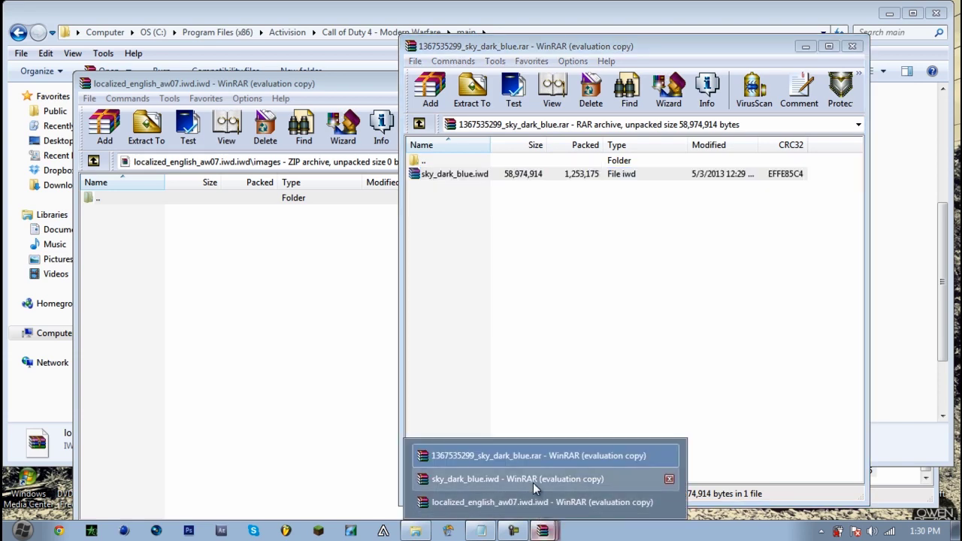
click(533, 481)
drag(578, 247, 293, 328)
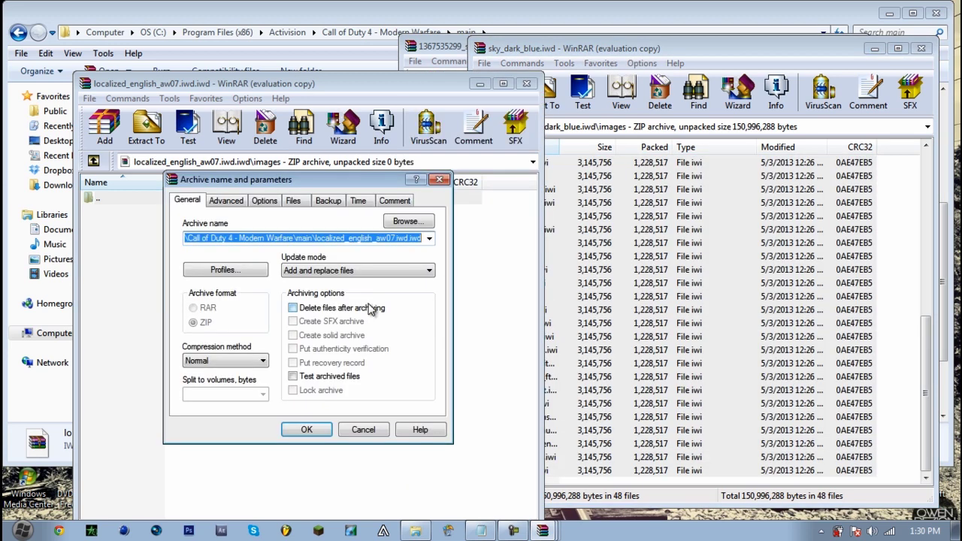
click(308, 431)
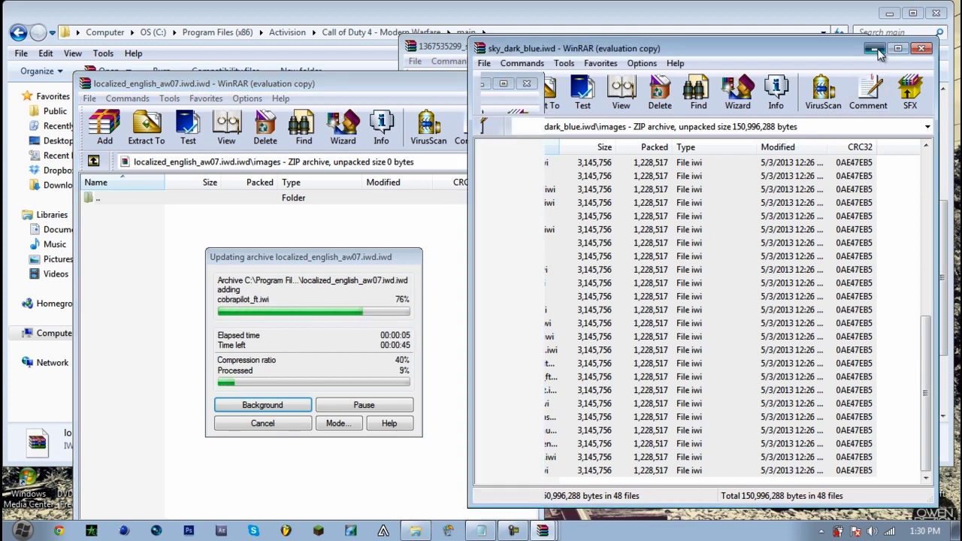
Close both downloaded sky archive windows, minimise the main folder, and move the localized_english_aw07.iwd.iwd window into clear desktop space
click(921, 48)
click(852, 46)
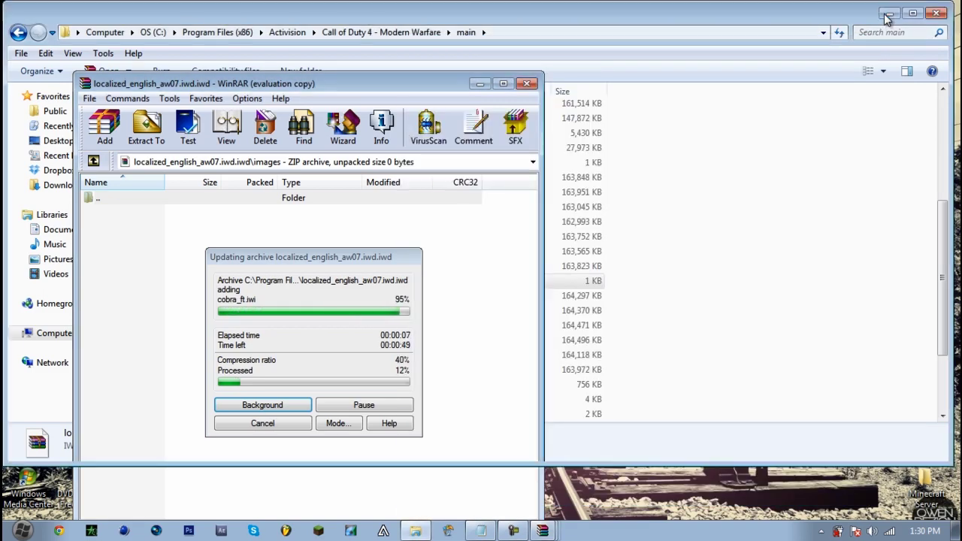
click(890, 13)
drag(459, 88, 713, 26)
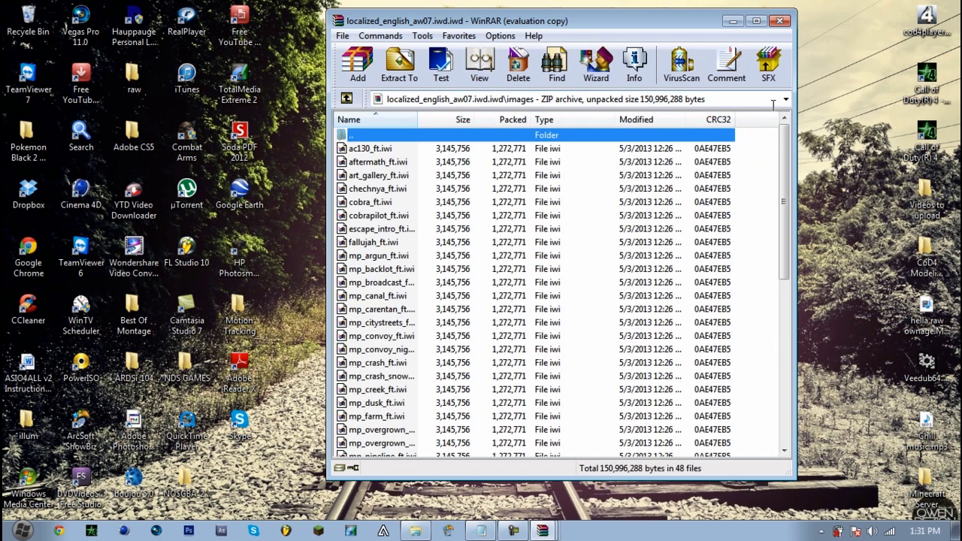
Close the filled localized_english_aw07.iwd.iwd archive and the WinRAR entry still left running
click(780, 21)
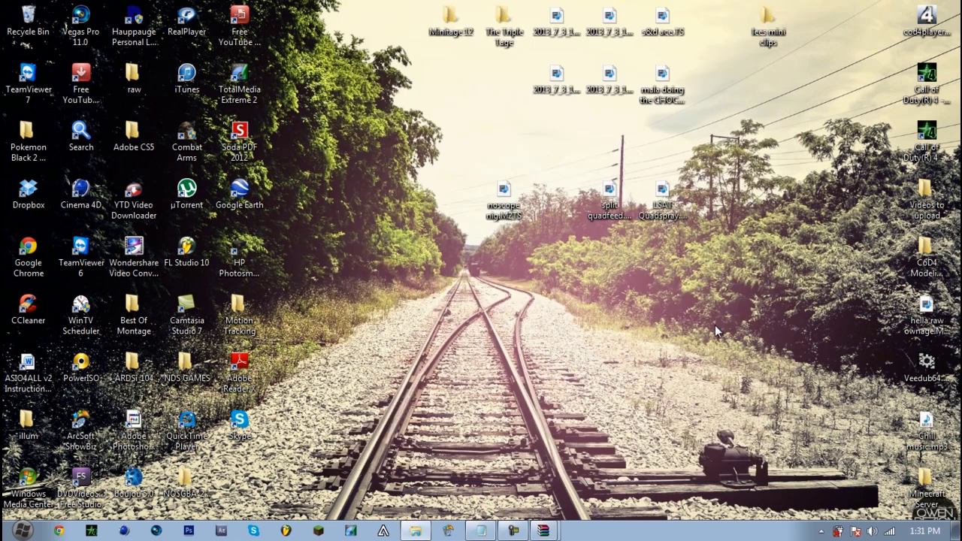
right_click(569, 529)
right_click(543, 531)
click(526, 508)
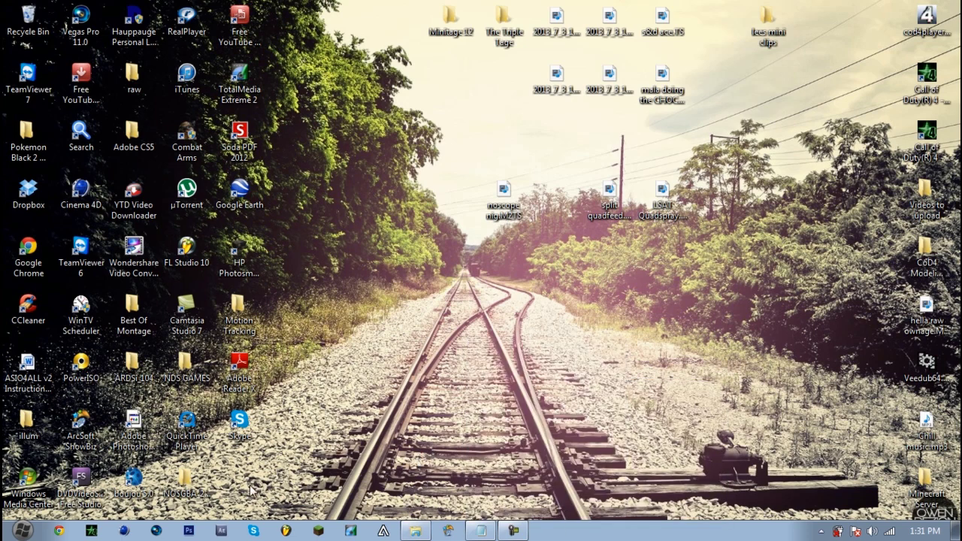
Launch Call of Duty 4, start a new Team Deathmatch server on Ambush, and dismiss the in-game options to view the sky
click(92, 531)
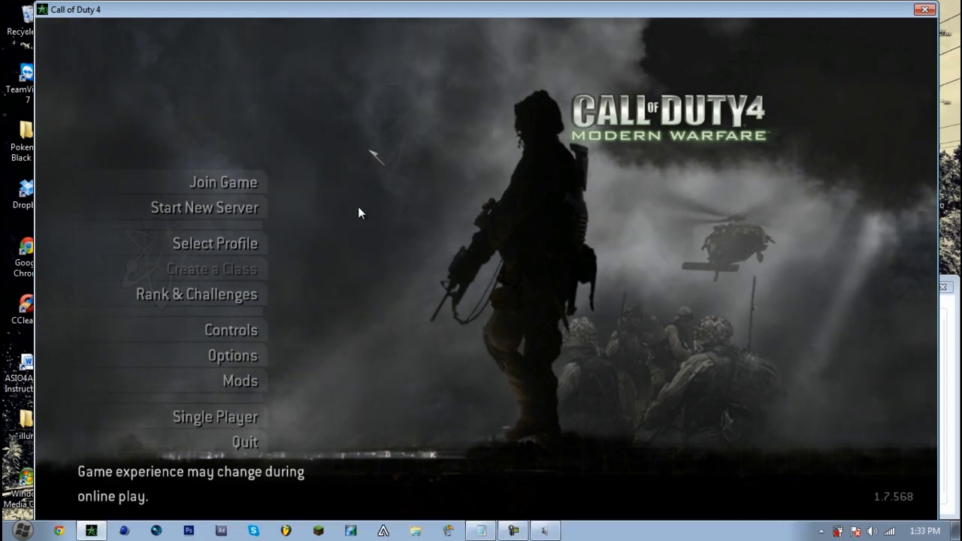
click(241, 185)
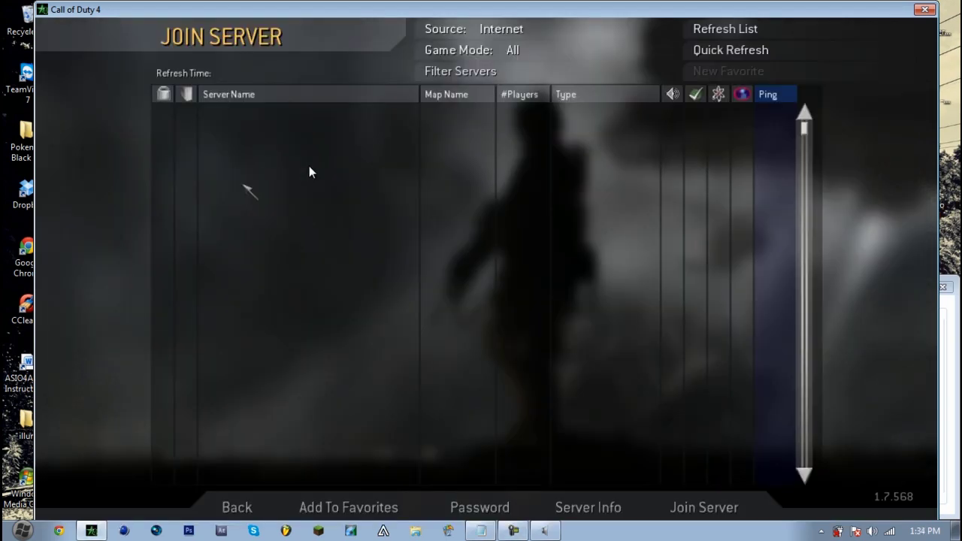
key(Escape)
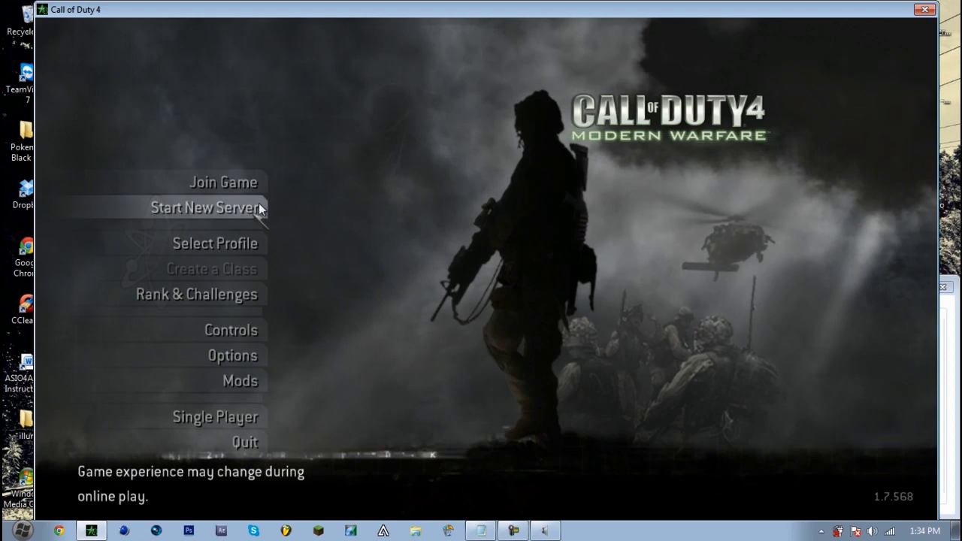
click(258, 204)
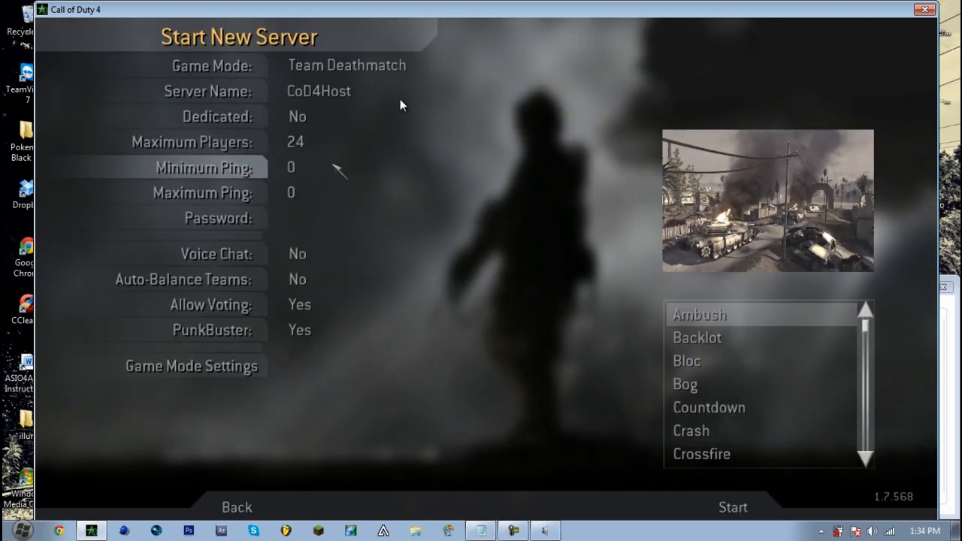
click(706, 495)
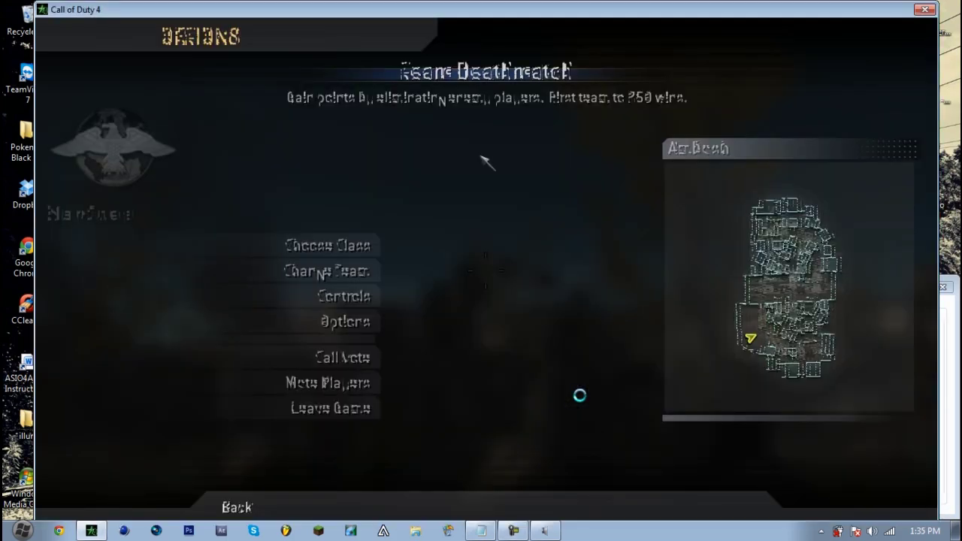
key(Escape)
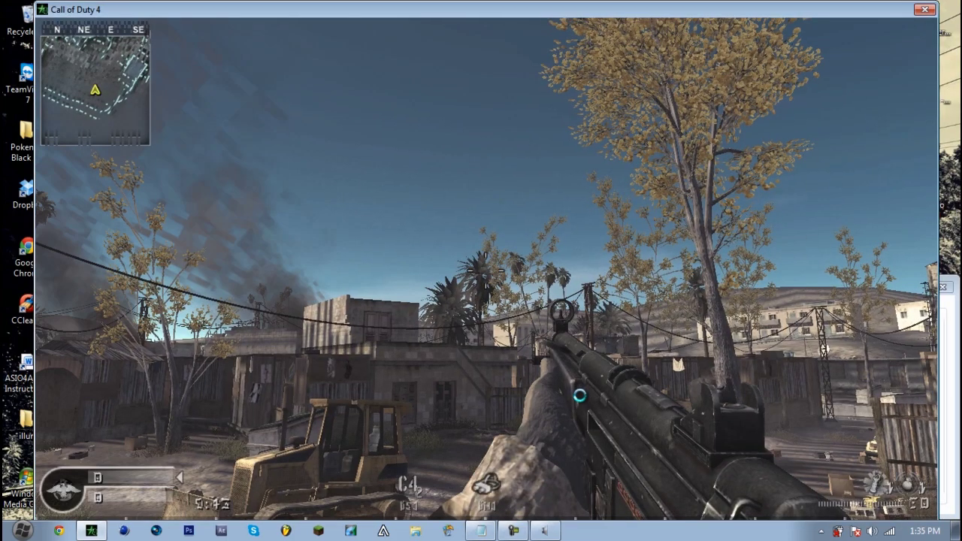